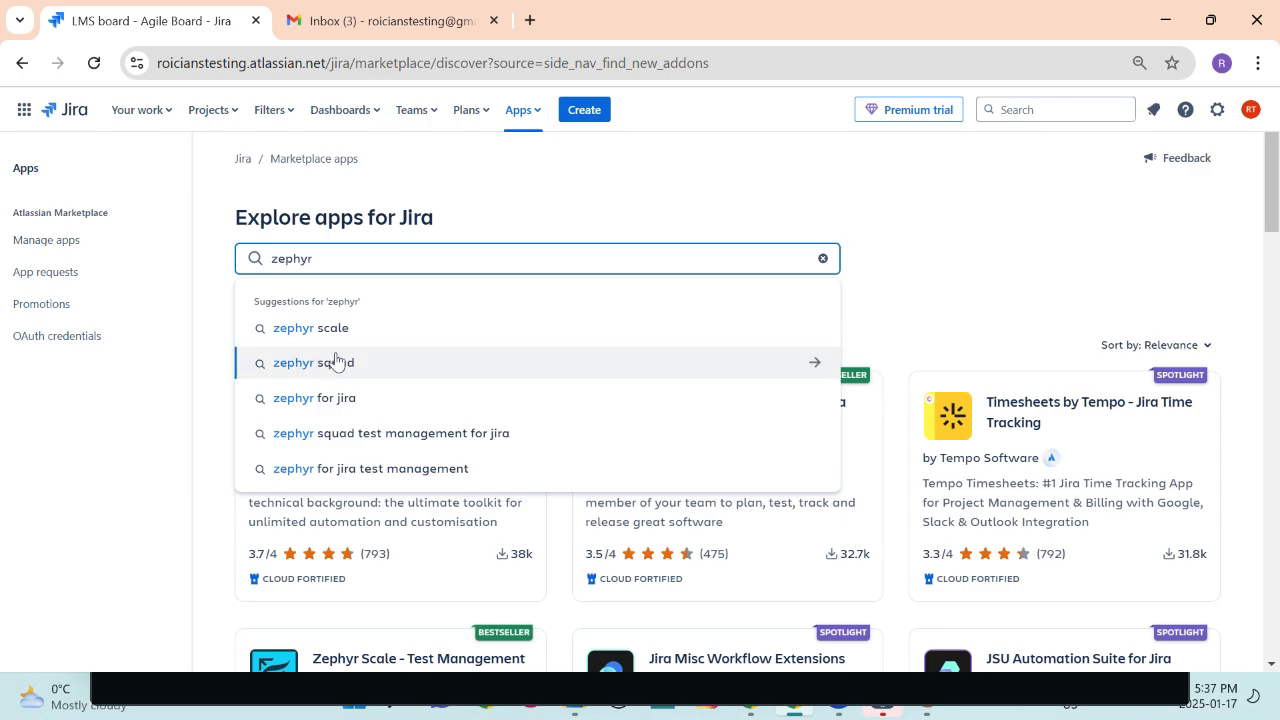
Search the Jira marketplace for zephyr squad and open the Zephyr Squad - Test Management for Jira app page.
click(318, 364)
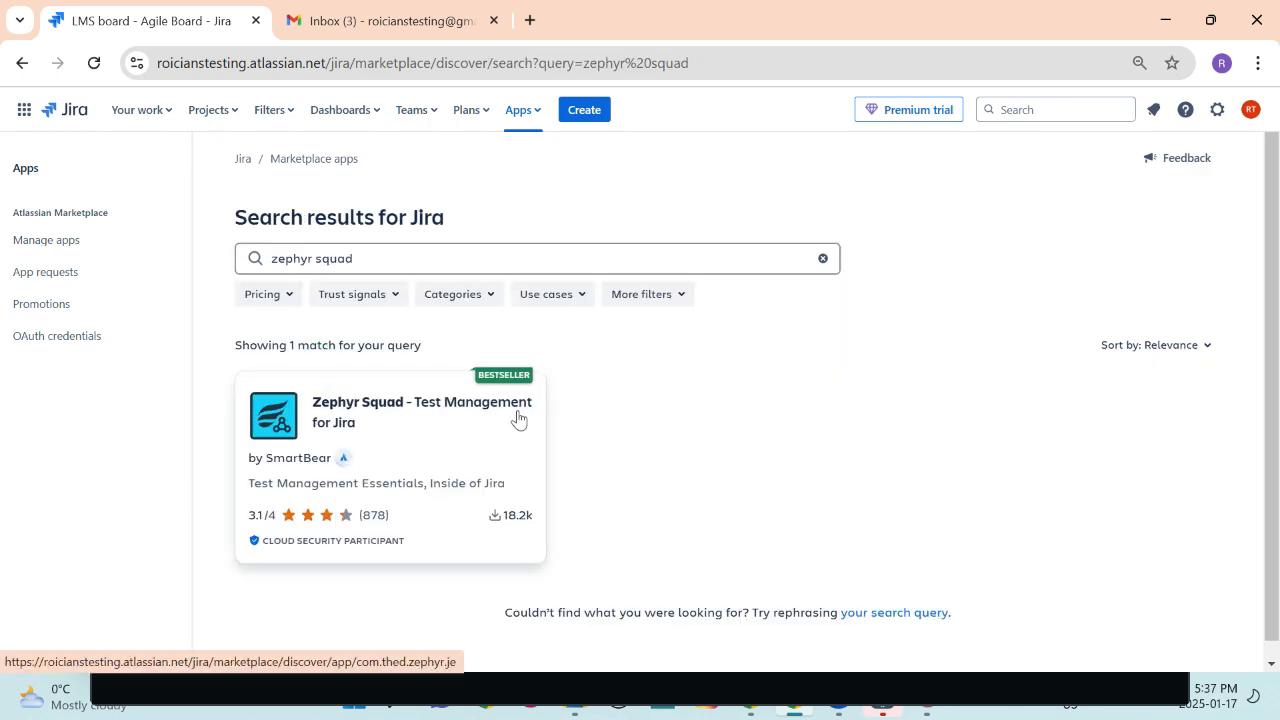
drag(309, 403, 390, 426)
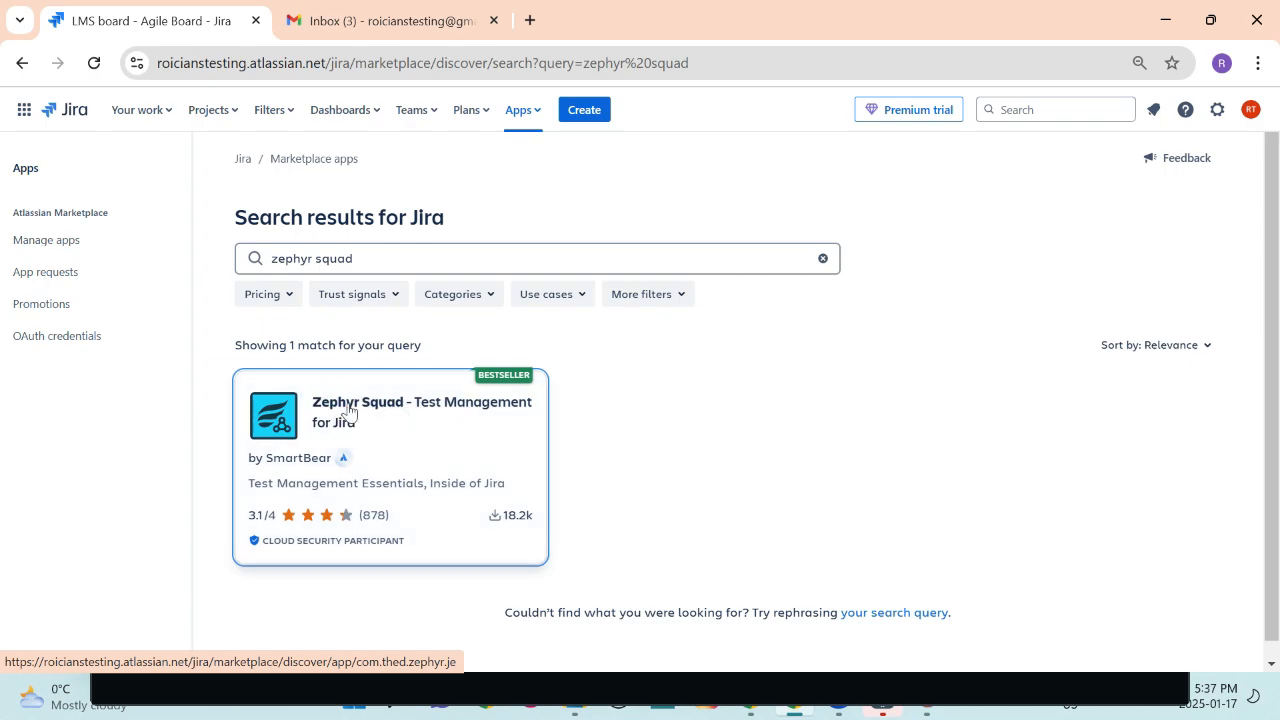
scroll(400, 425, down, 1)
click(384, 444)
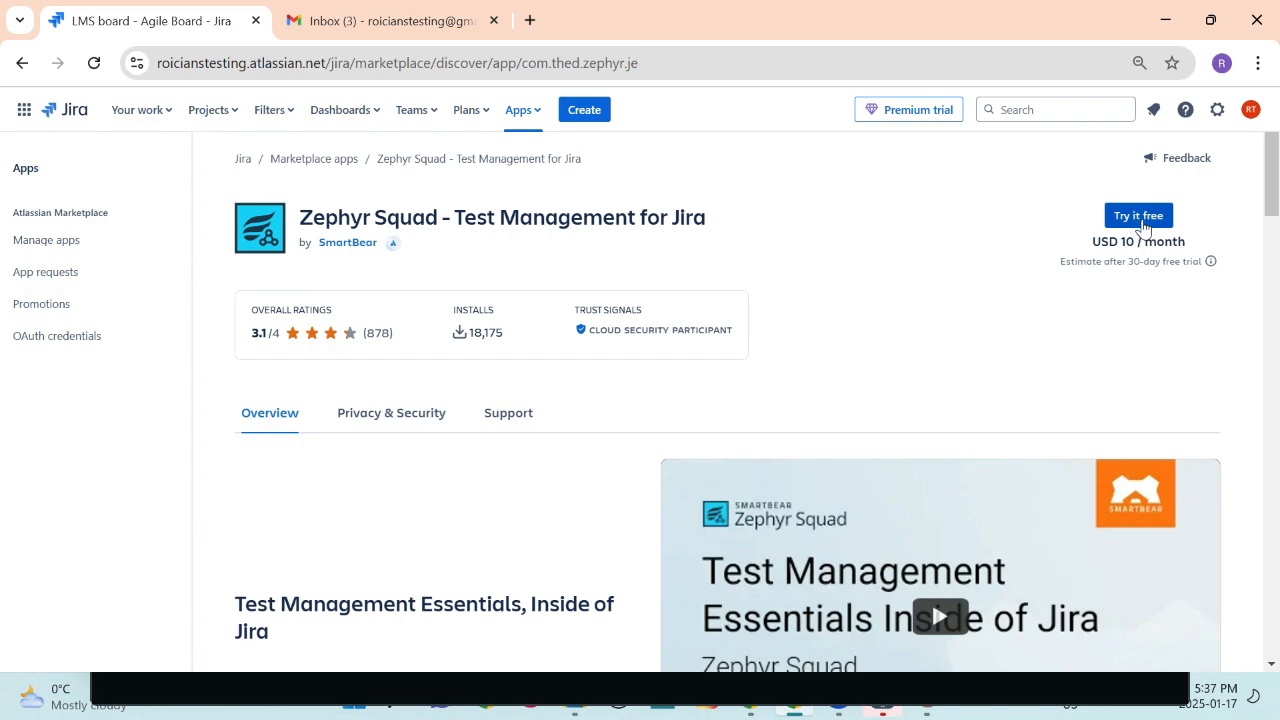
Check the Zephyr Squad pricing and trial terms, and add the app to Jira with a free trial.
drag(1093, 245, 1196, 248)
mouse_move(1166, 265)
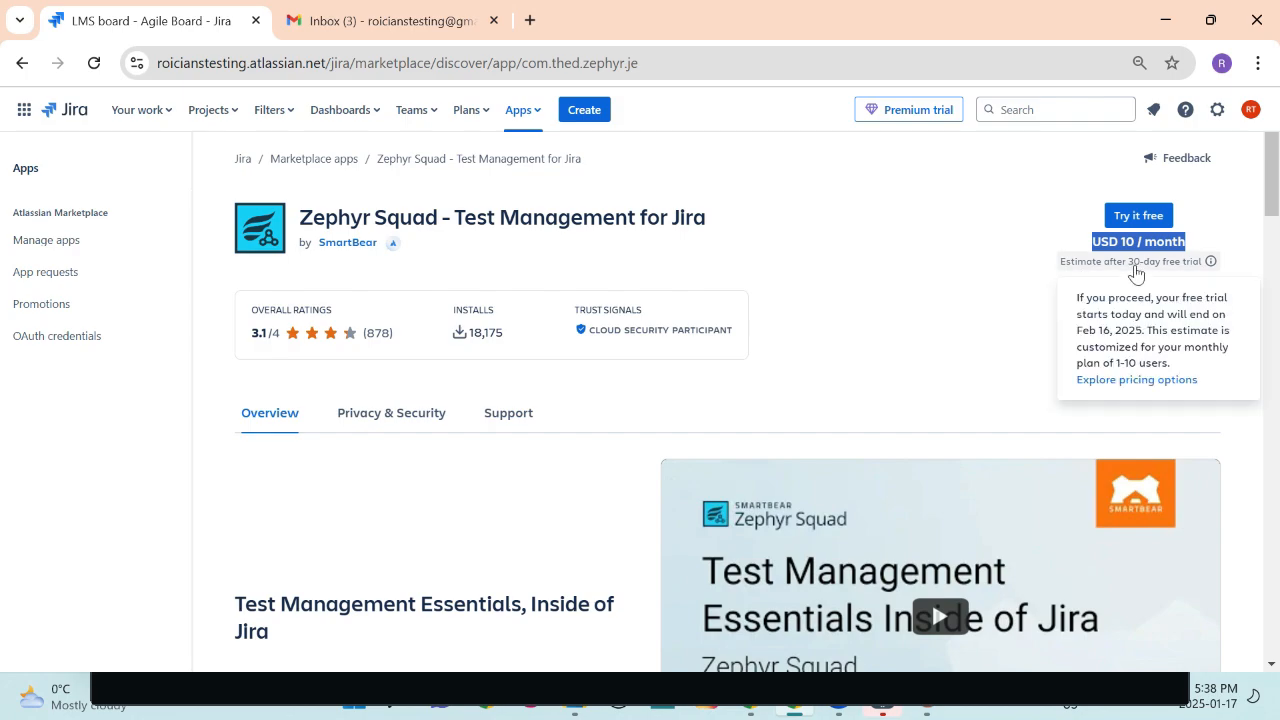
click(1138, 216)
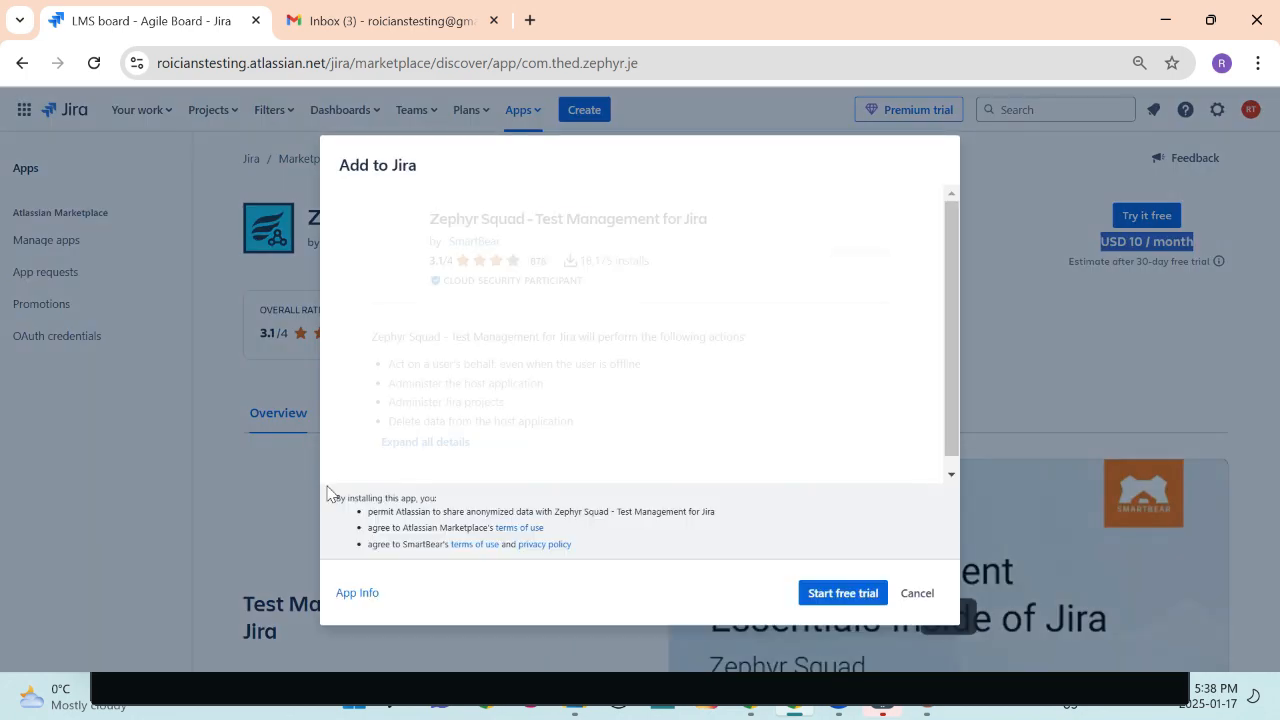
click(858, 597)
drag(108, 550, 150, 570)
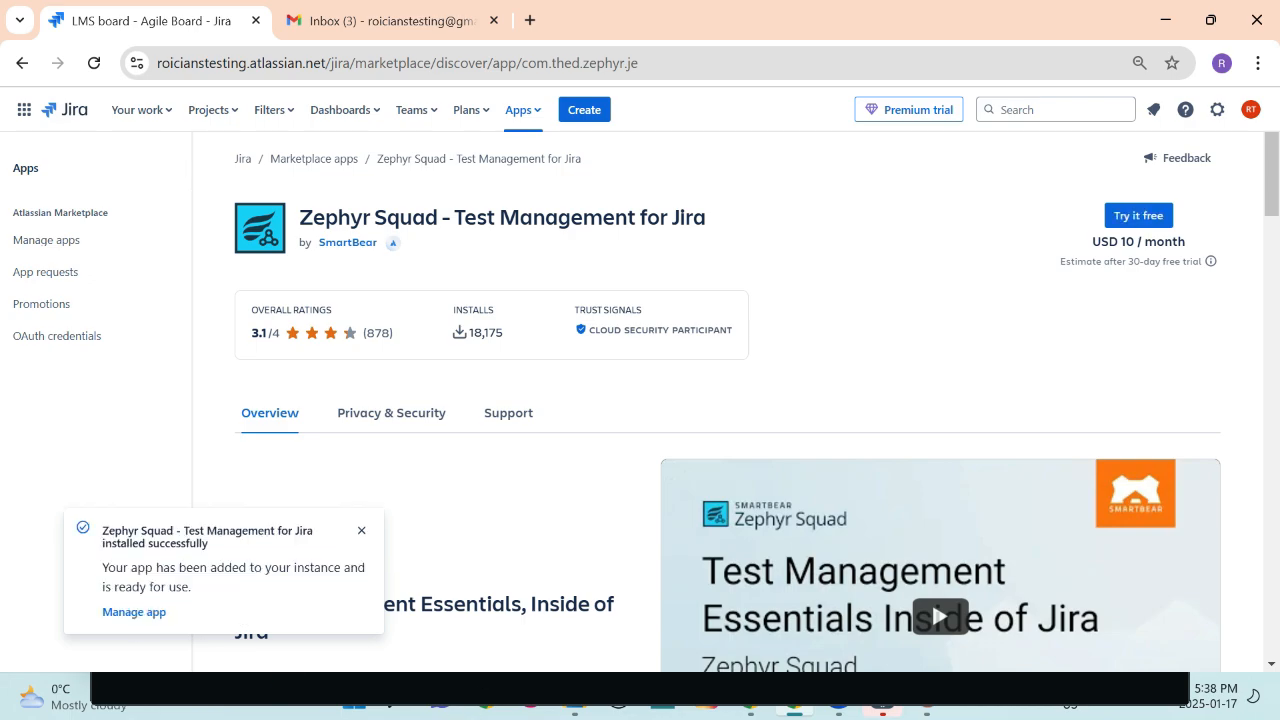
drag(102, 531, 276, 550)
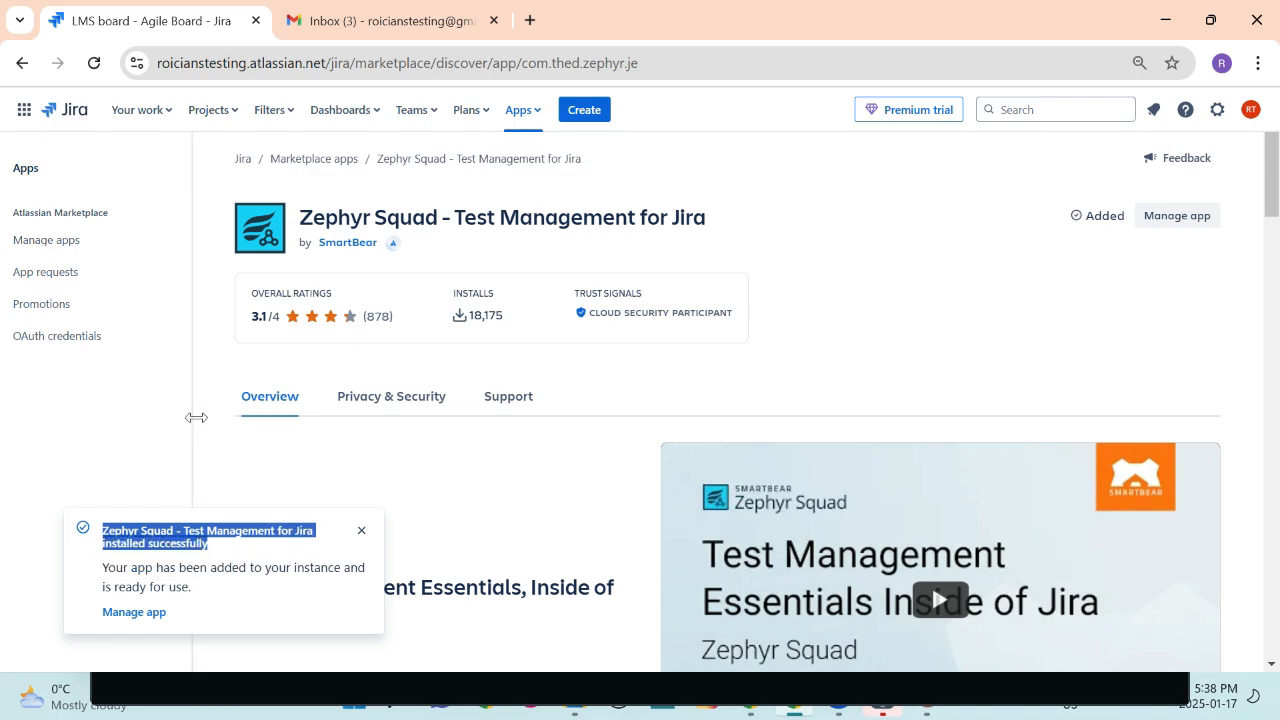
click(156, 428)
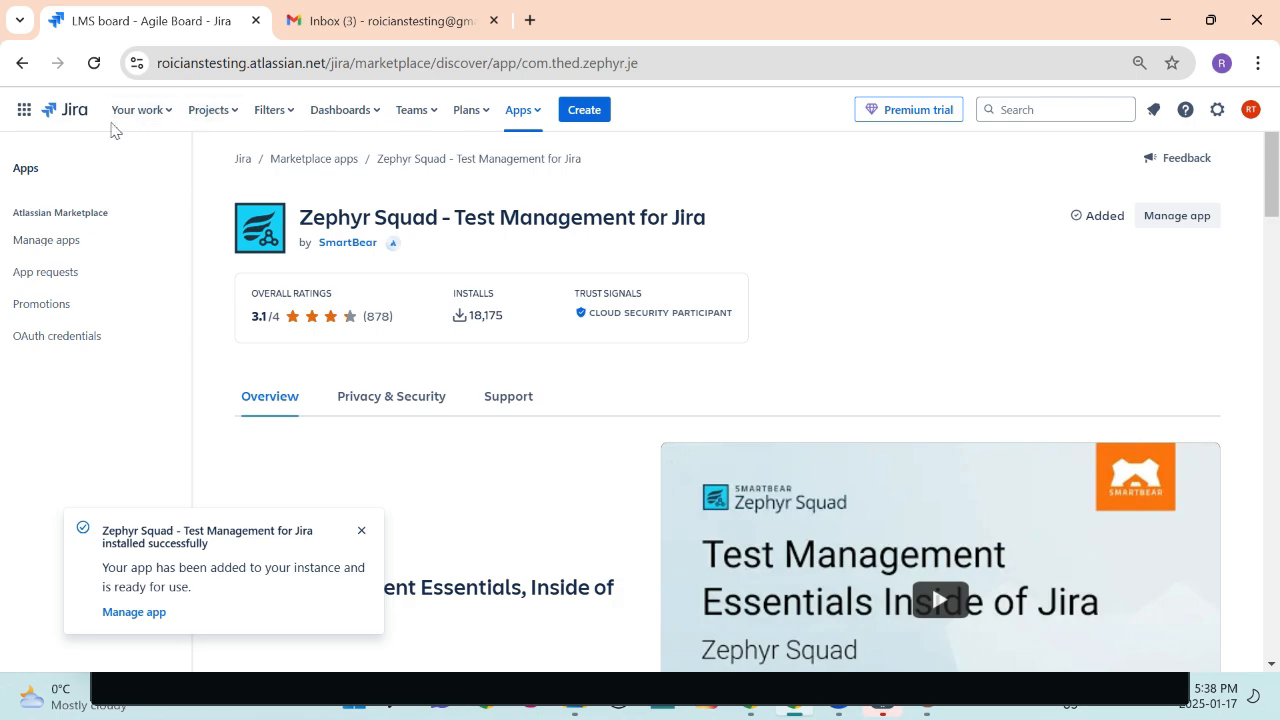
Open Zephyr Squad within the learning management system project and enable it for that project.
click(70, 110)
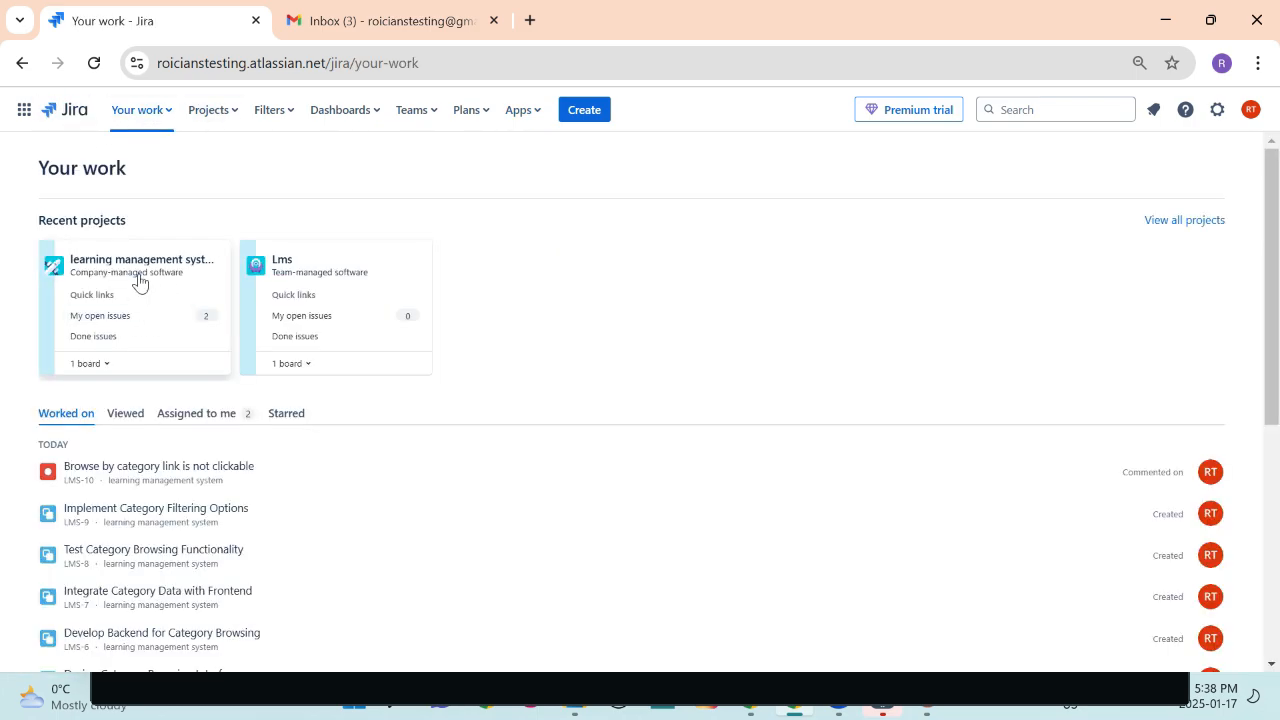
click(123, 274)
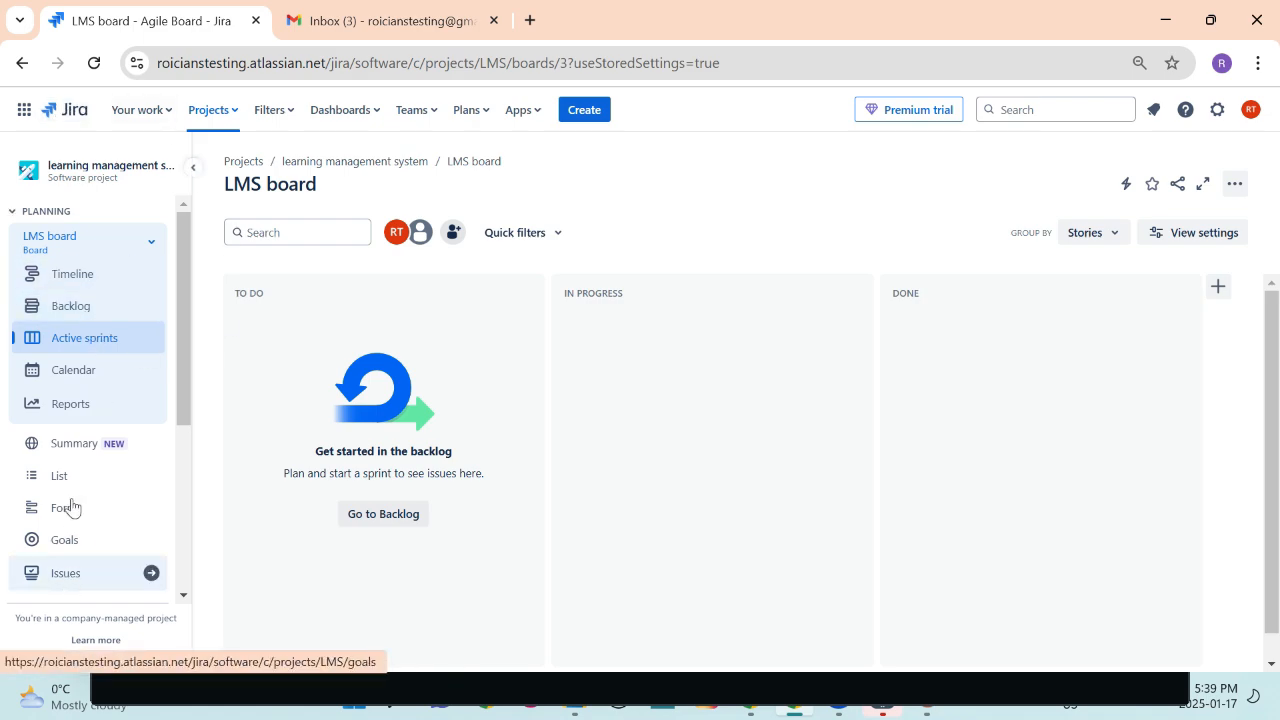
scroll(110, 540, down, 5)
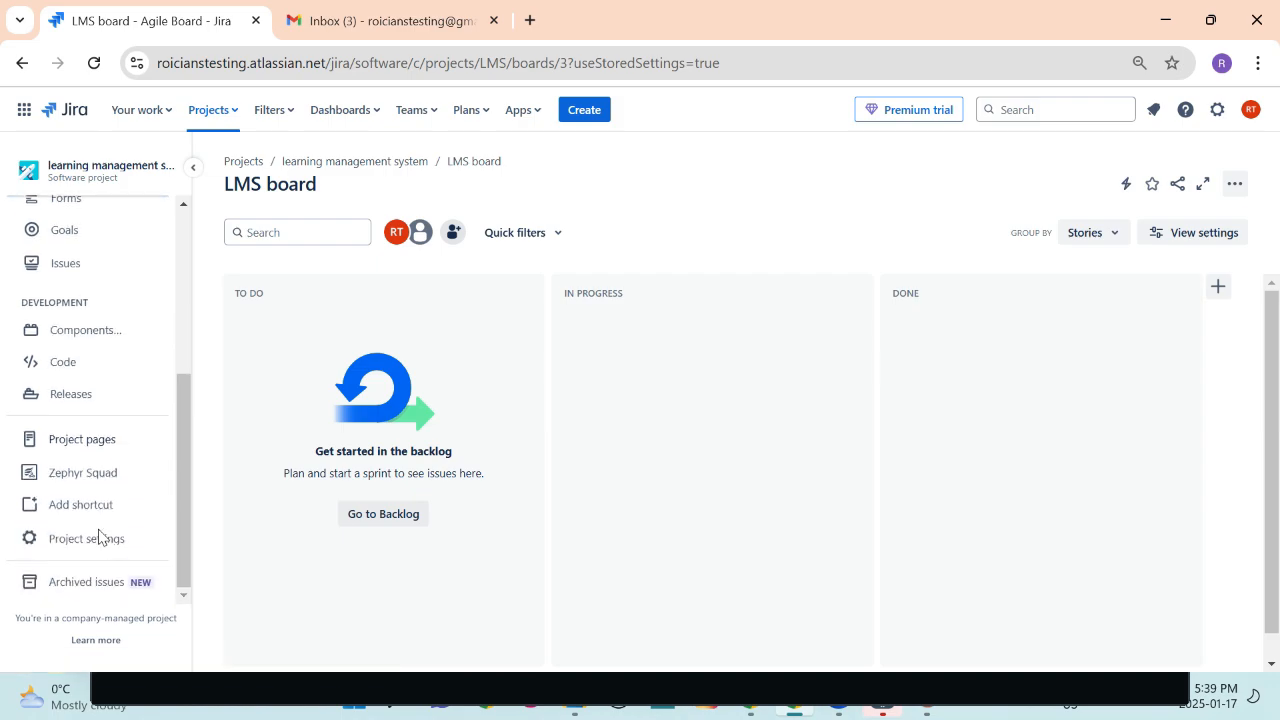
click(84, 480)
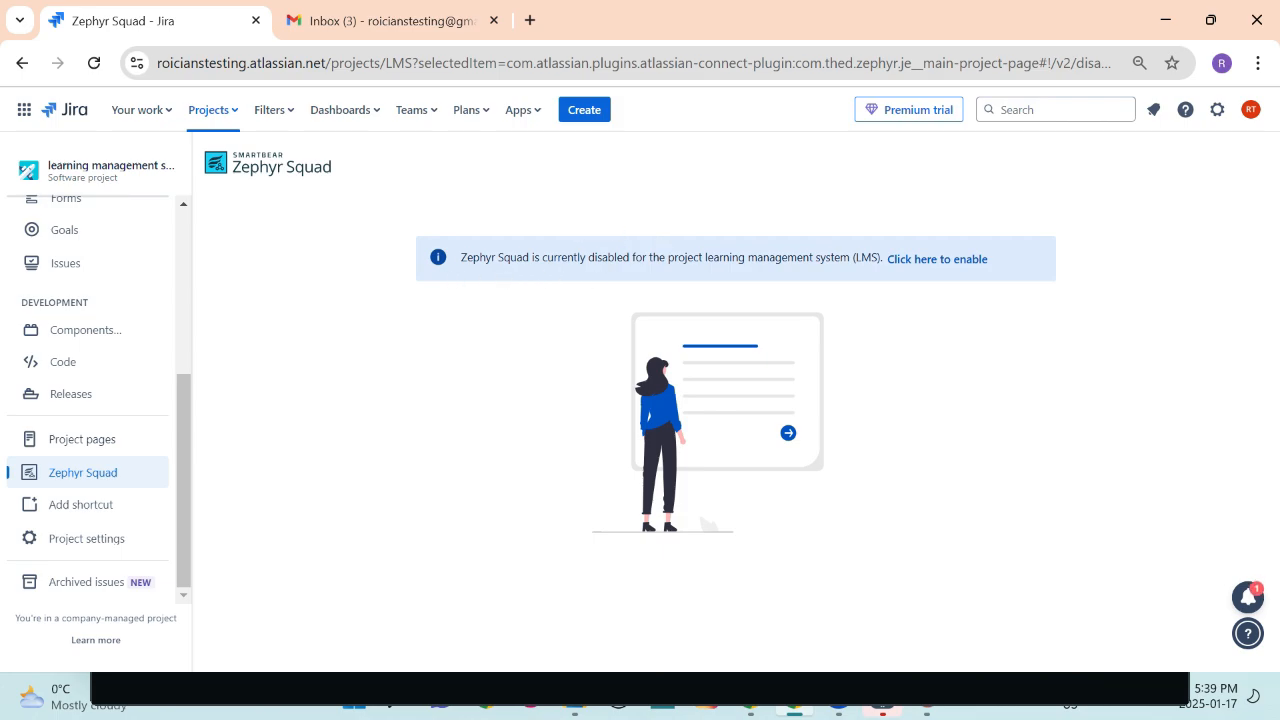
drag(471, 258, 849, 260)
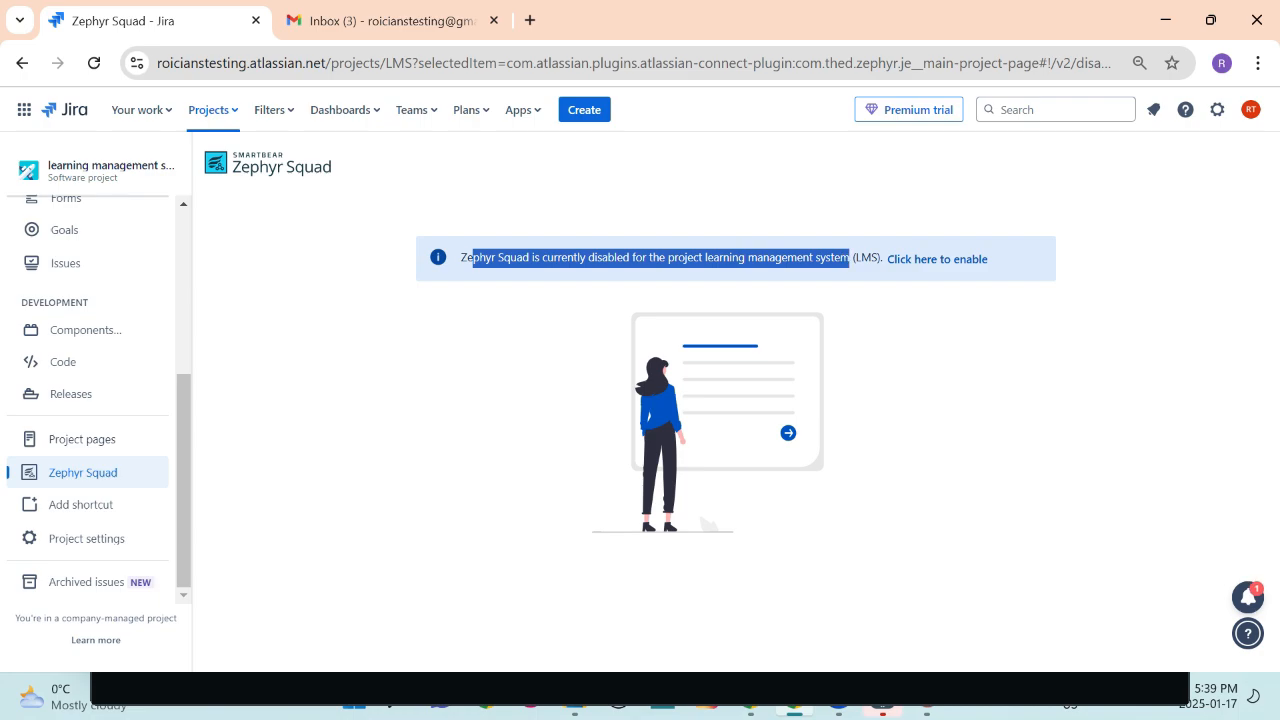
click(949, 263)
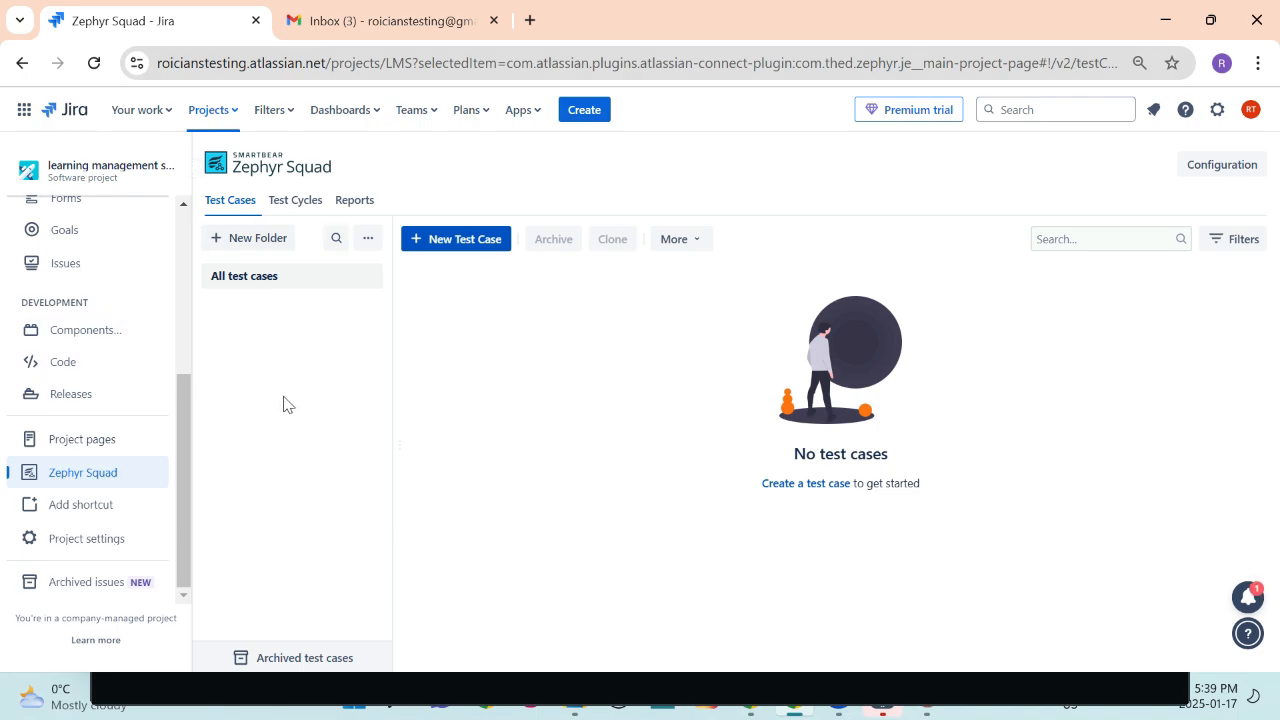
Start a new test case and name it Browse_TC1_Button.
click(451, 243)
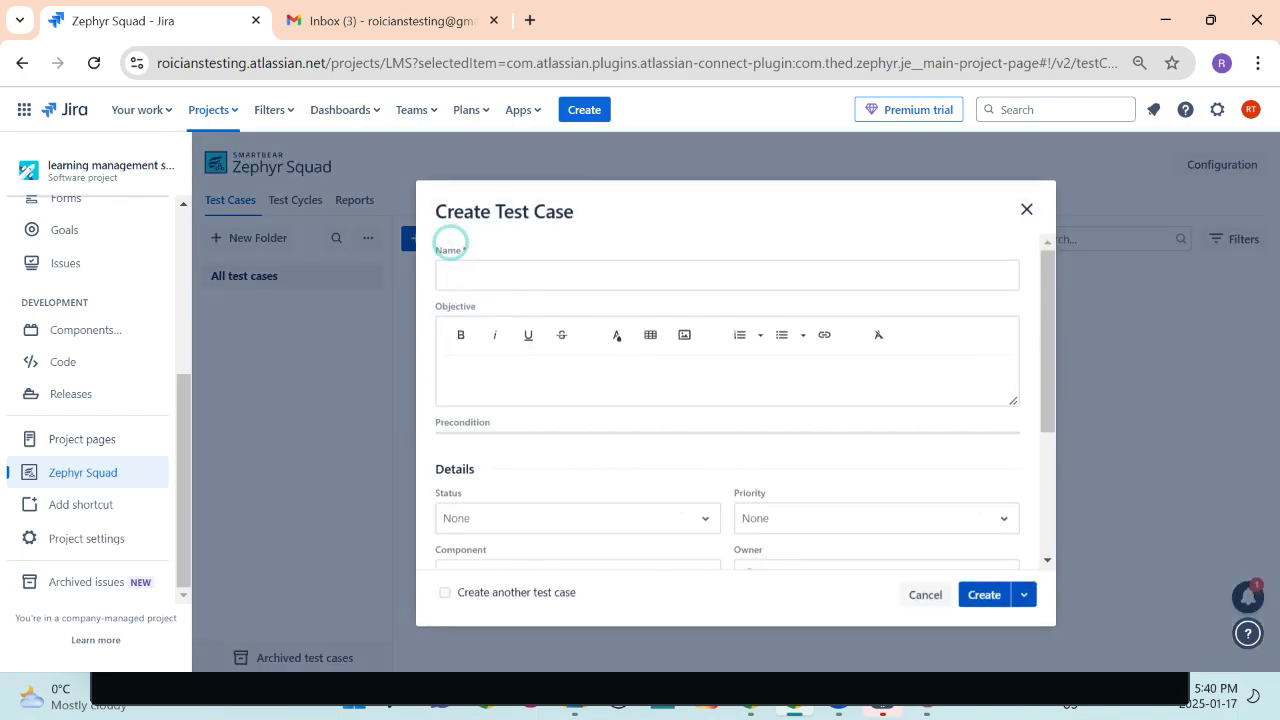
scroll(545, 400, down, 4)
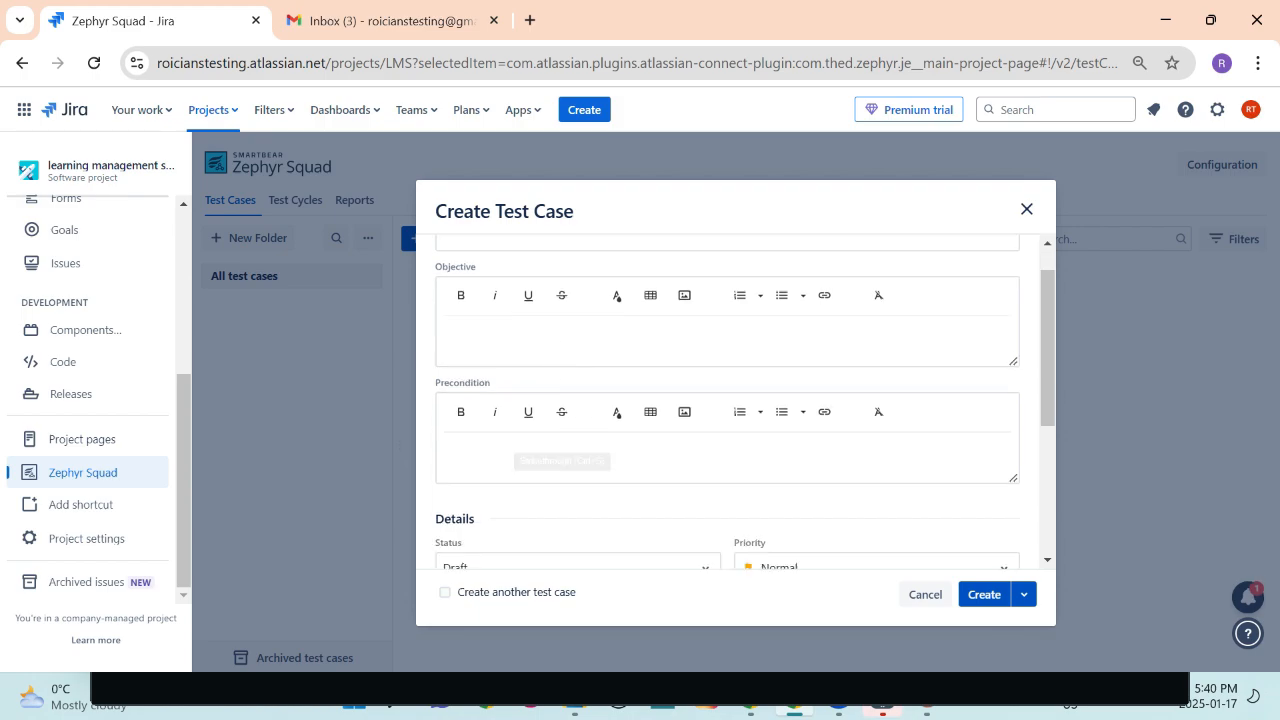
scroll(562, 470, up, 5)
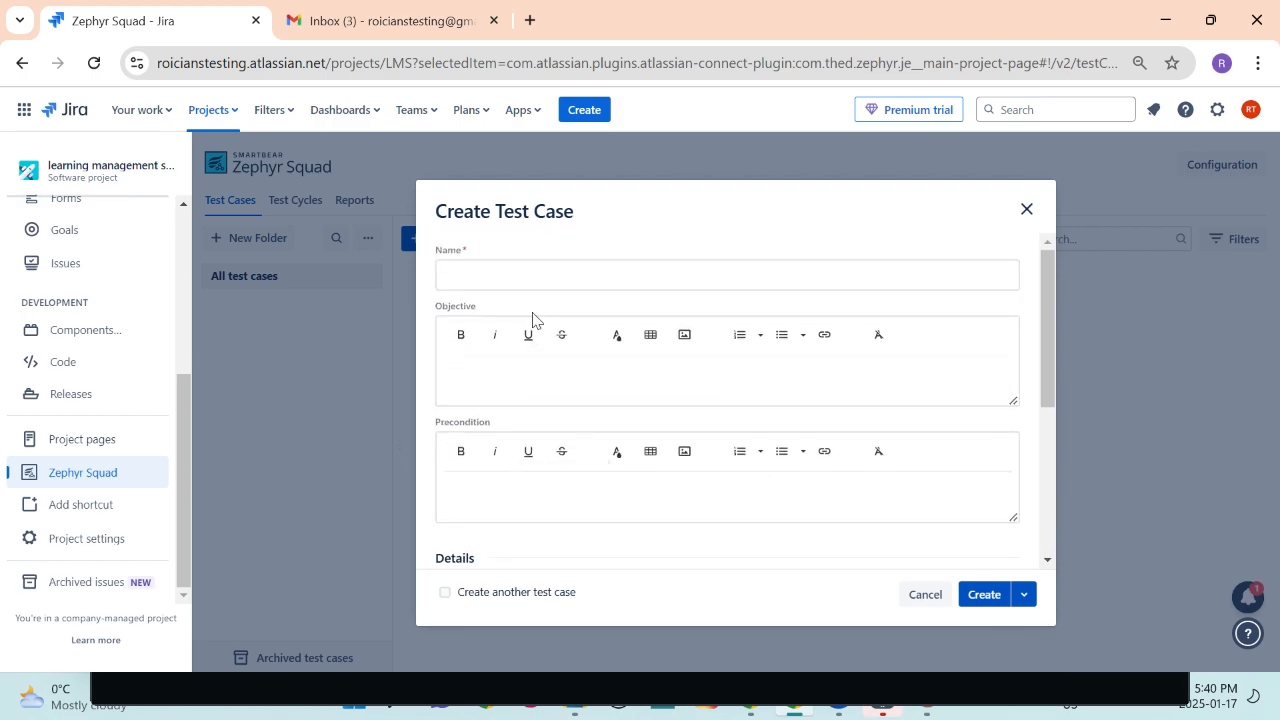
click(500, 274)
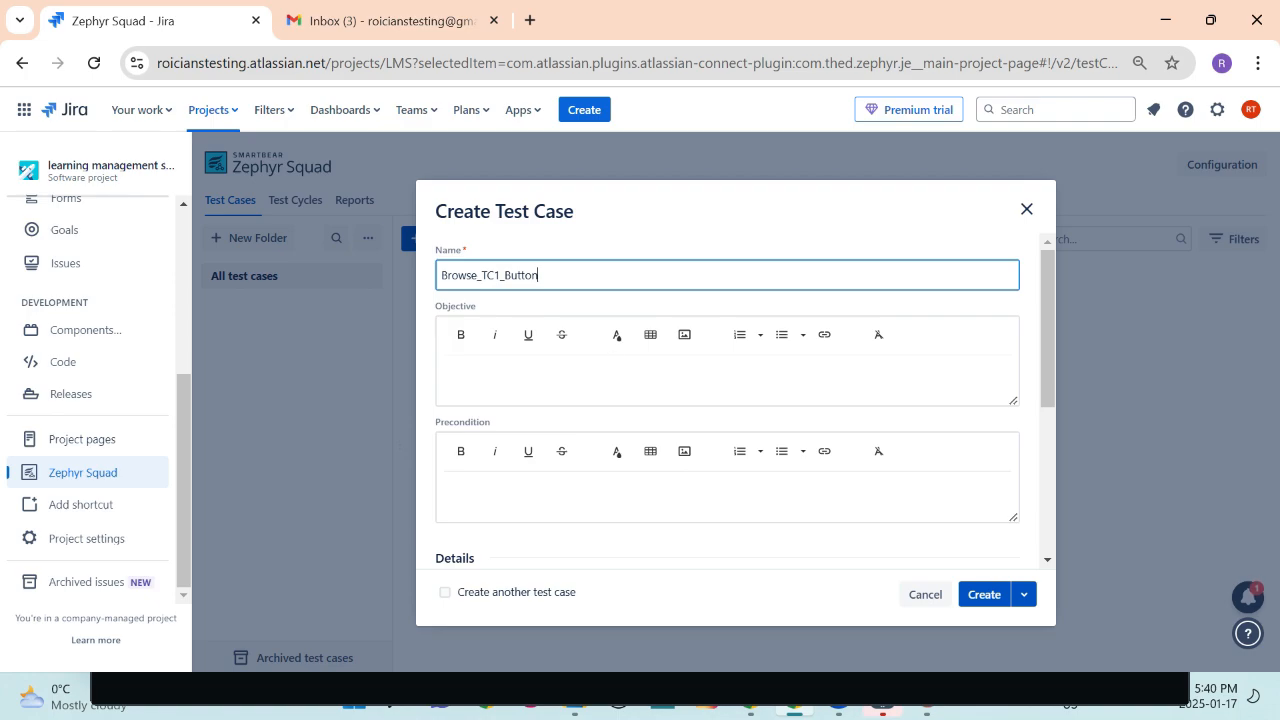
Enter the objective "To test the functionality of browse button" and the precondition "Home page should be open".
click(507, 377)
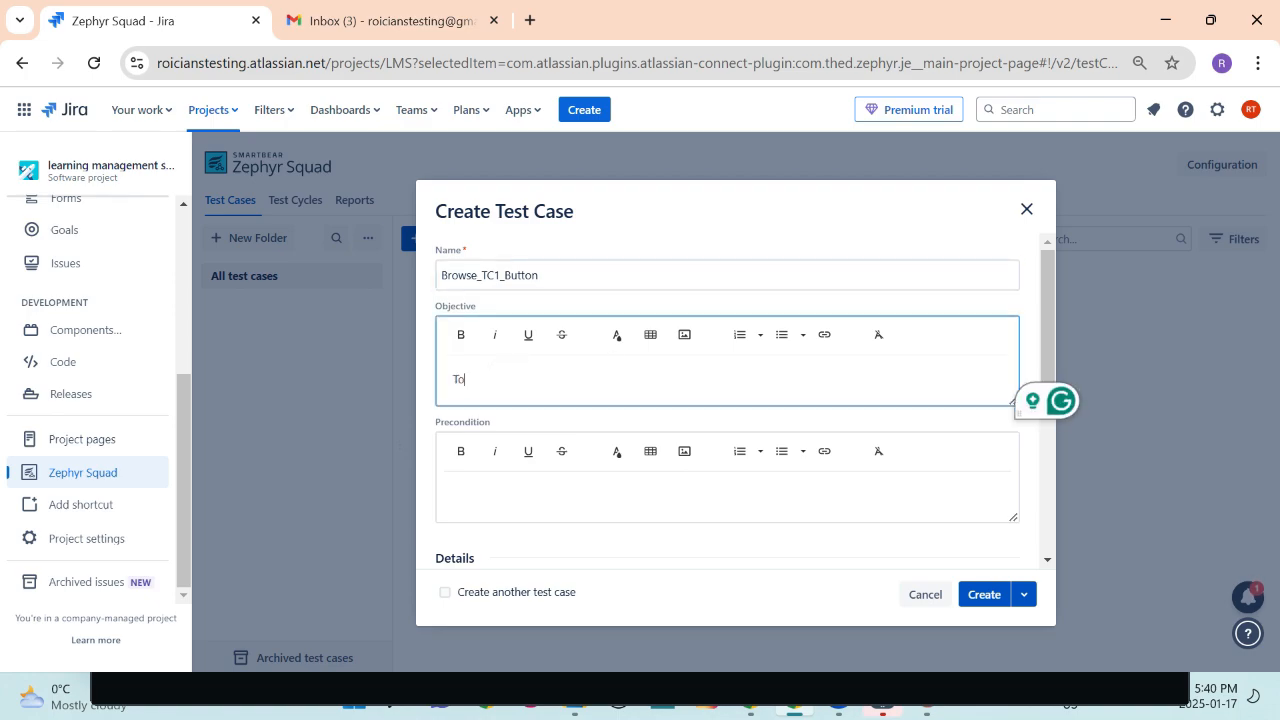
text(To test f)
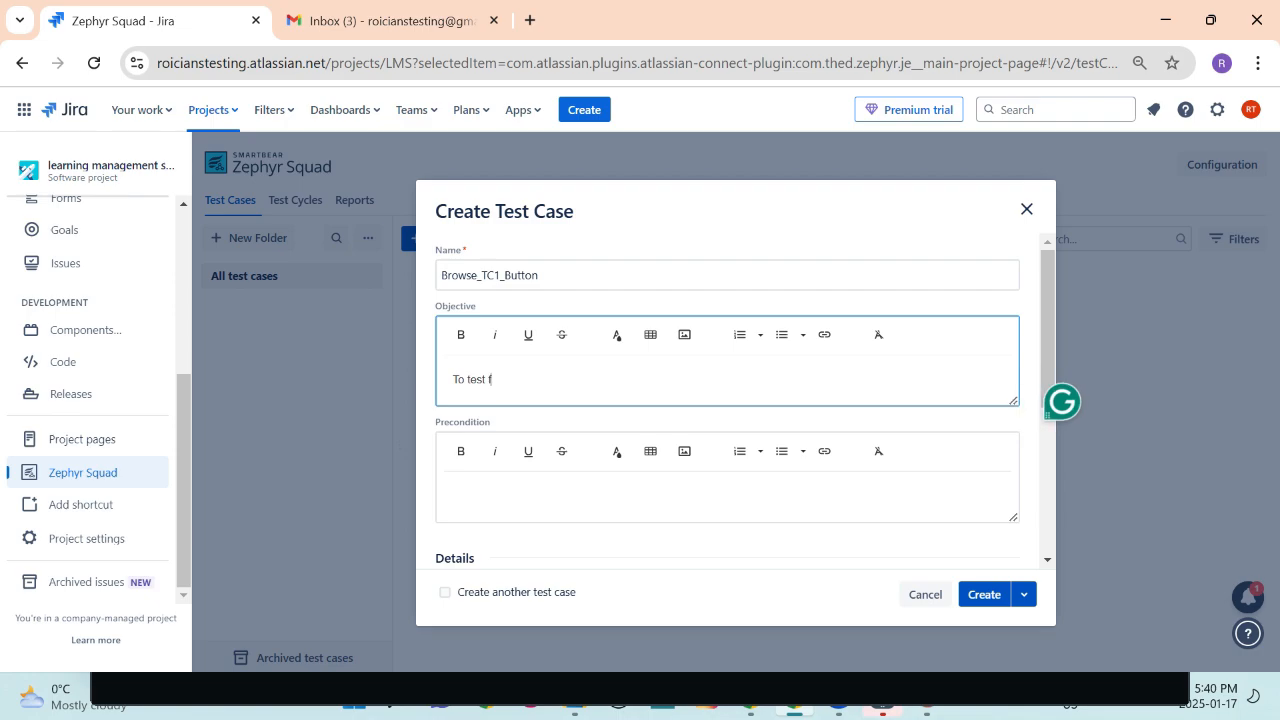
text(unctio)
text(of browse button)
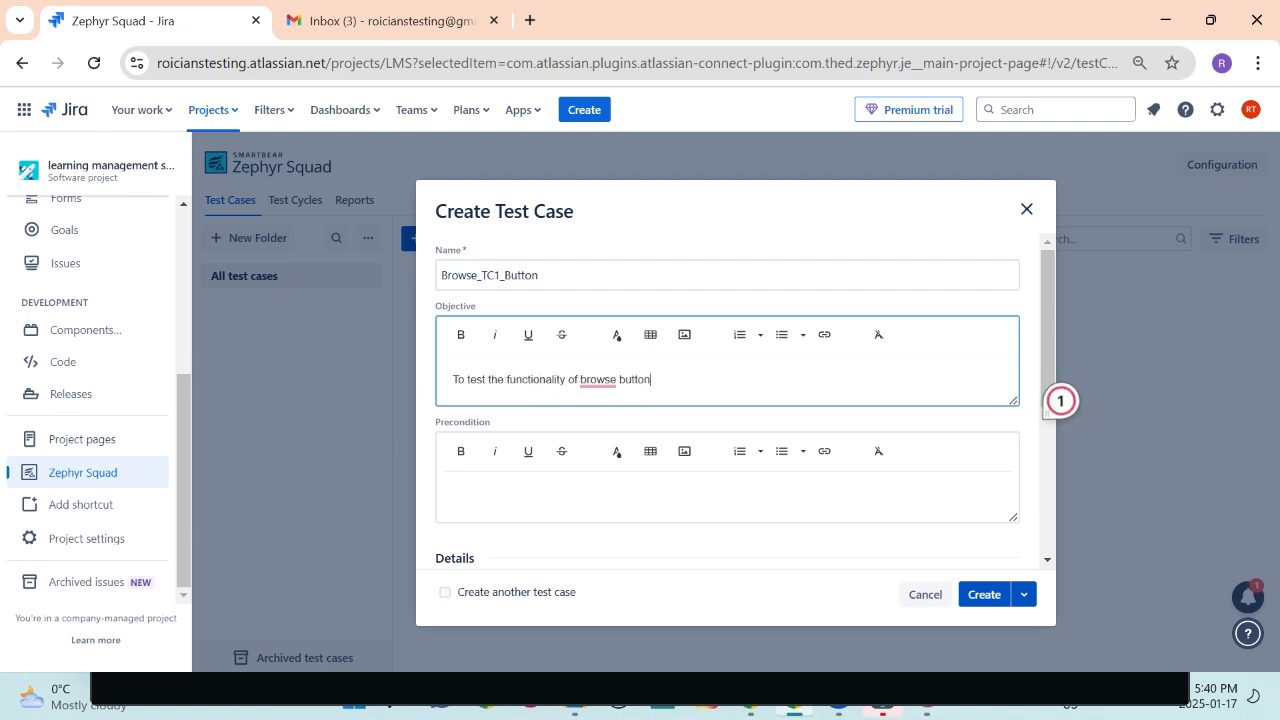
scroll(640, 477, down, 1)
click(602, 393)
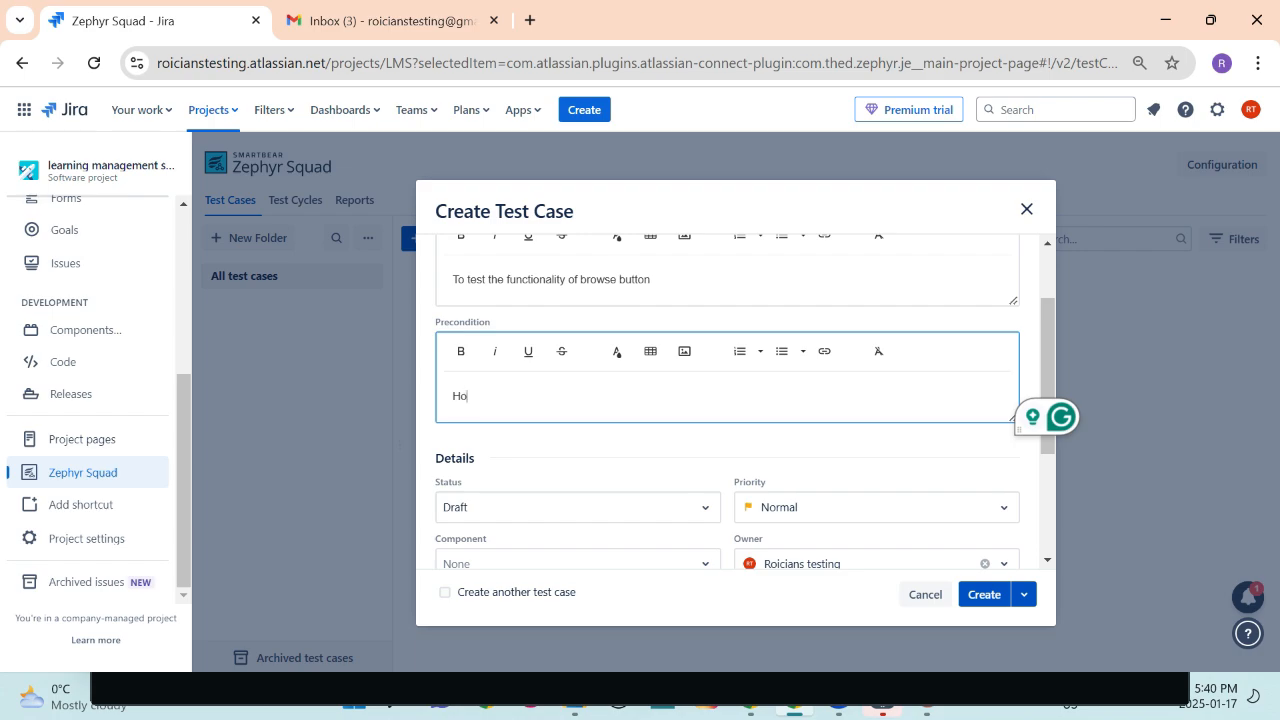
text(Home page should be open)
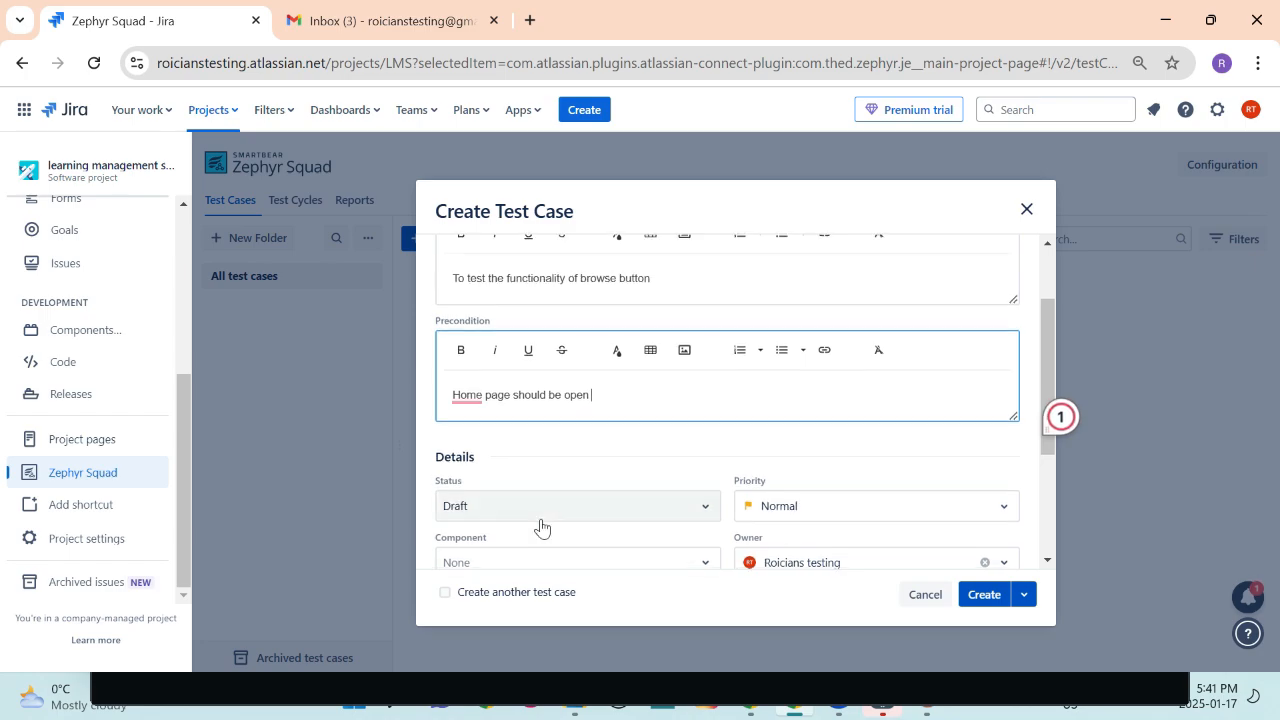
Review the status and priority options, keep Draft and Normal, and create the test case.
scroll(555, 515, down, 1)
click(630, 410)
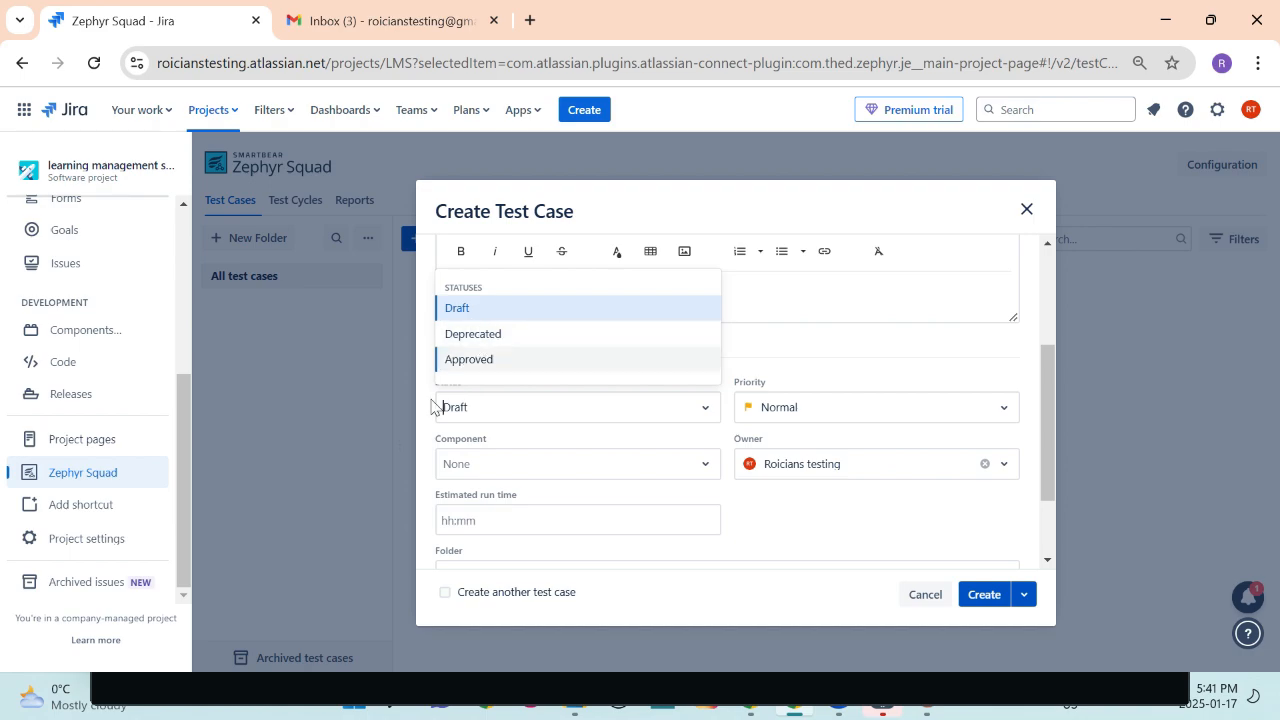
click(478, 408)
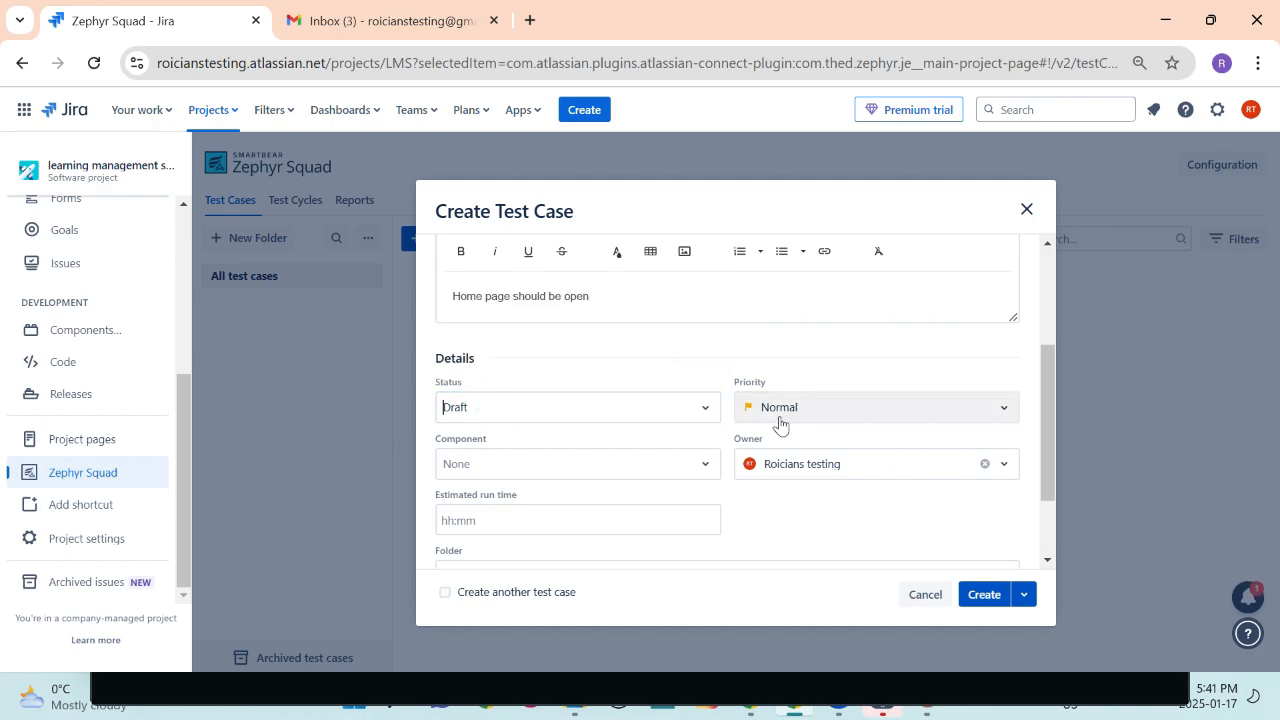
scroll(760, 402, down, 1)
click(845, 315)
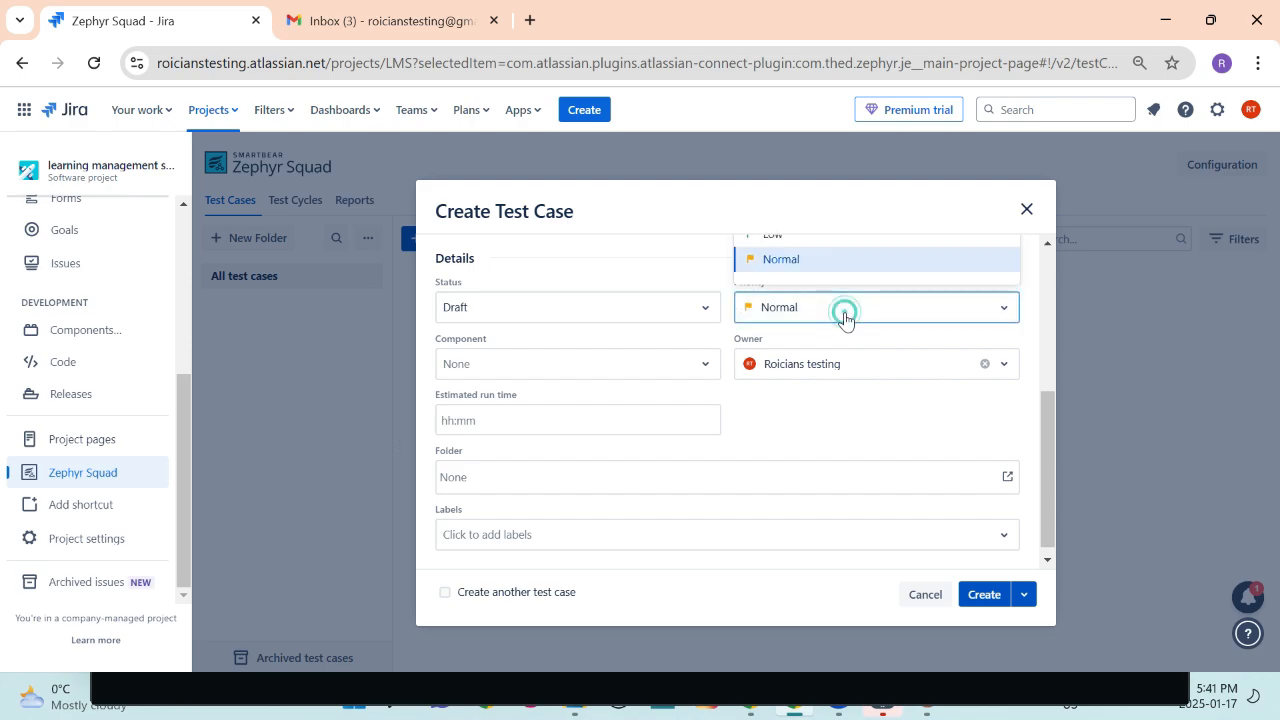
scroll(846, 318, up, 1)
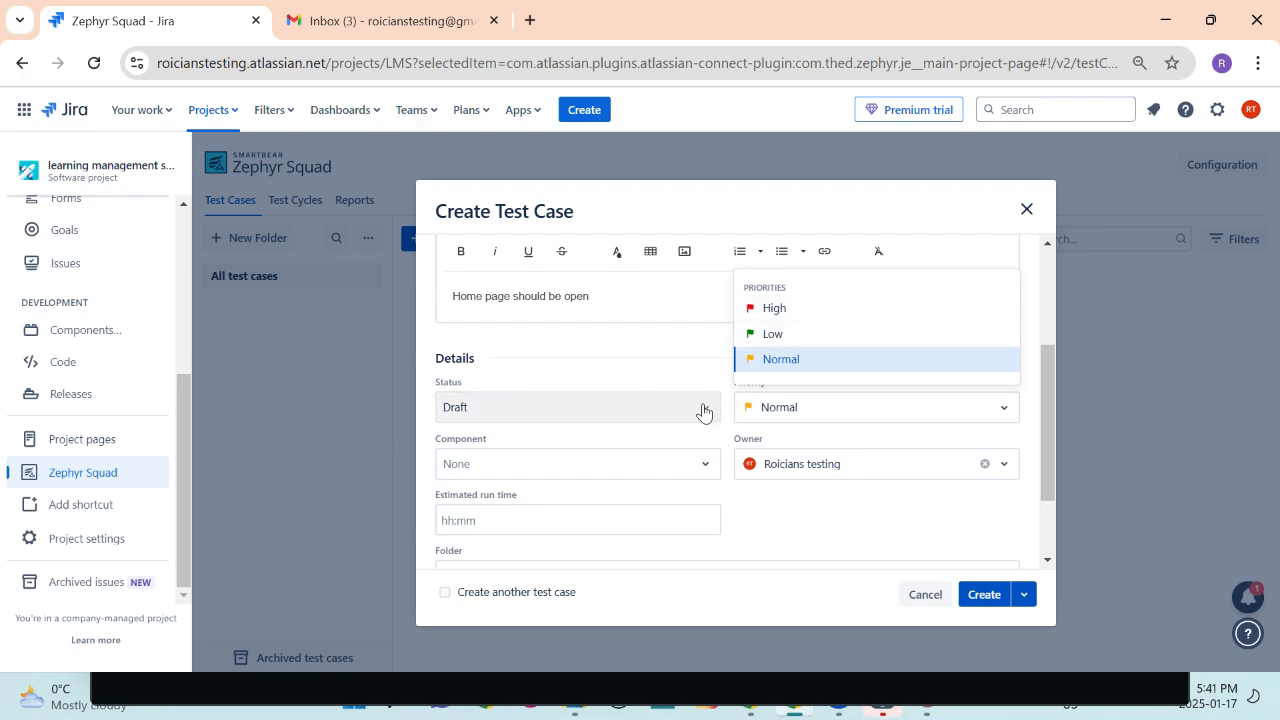
click(685, 381)
scroll(683, 380, down, 3)
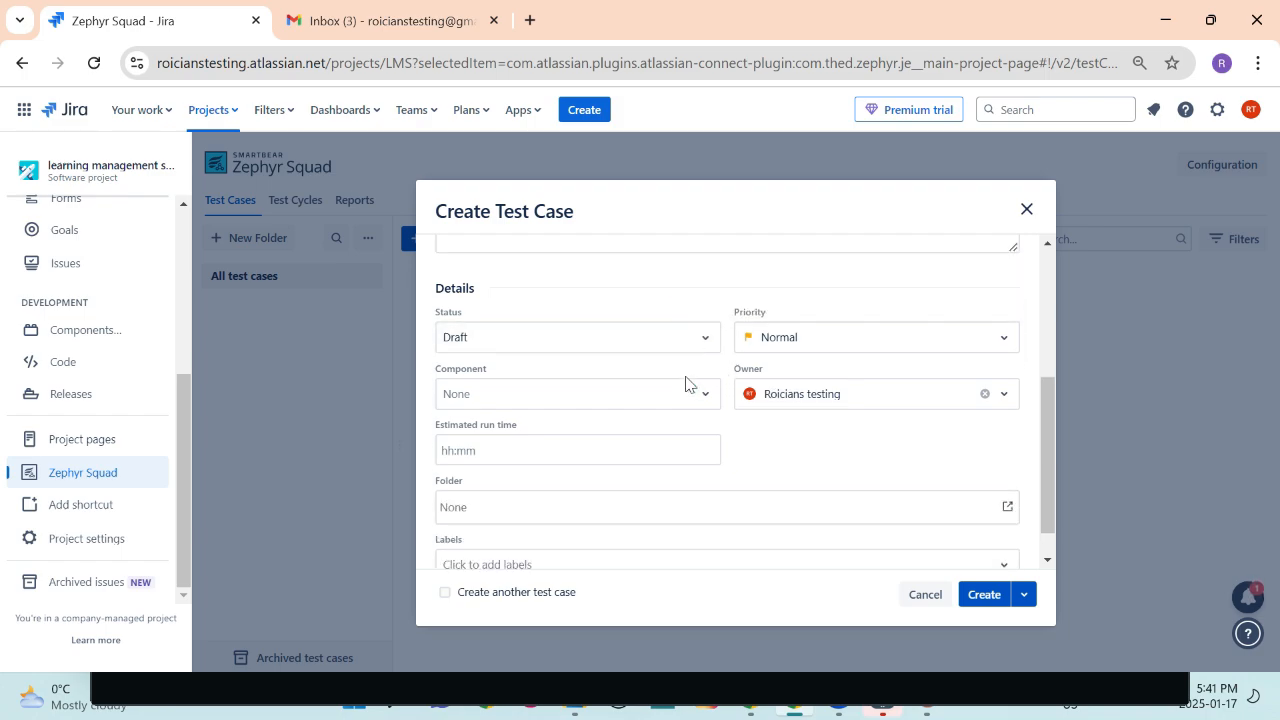
scroll(511, 383, up, 8)
scroll(743, 506, down, 5)
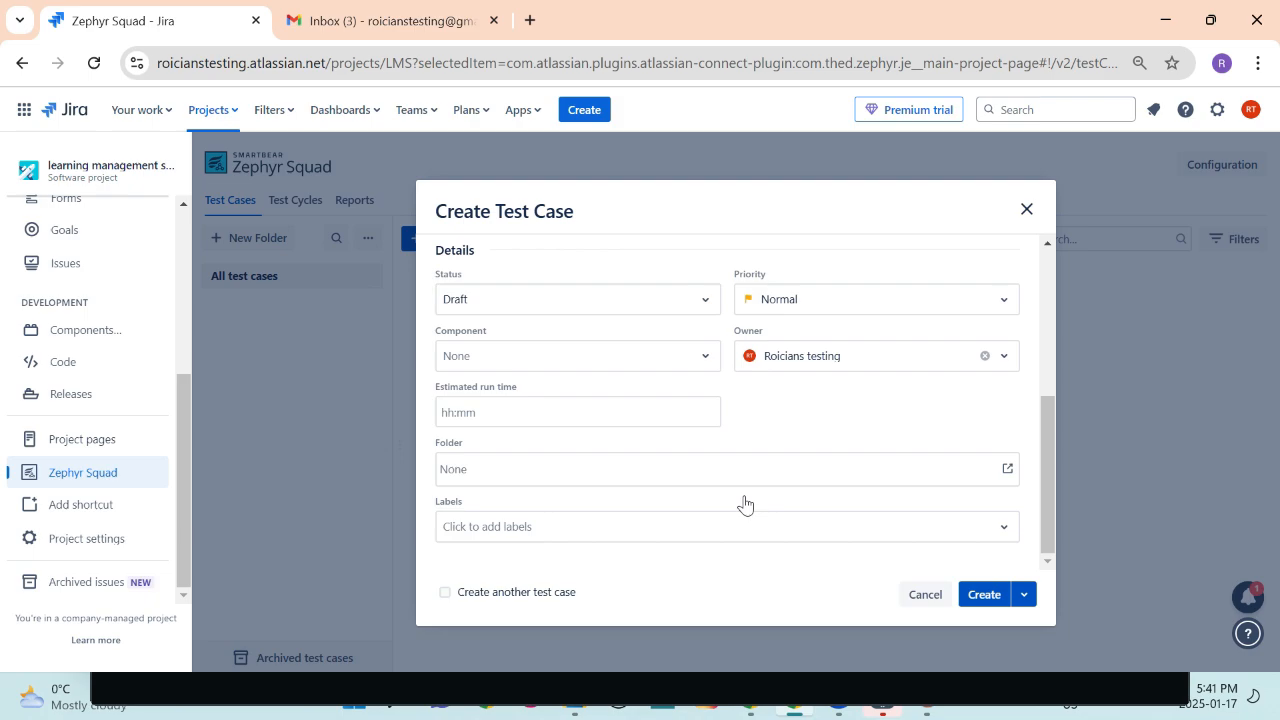
click(984, 595)
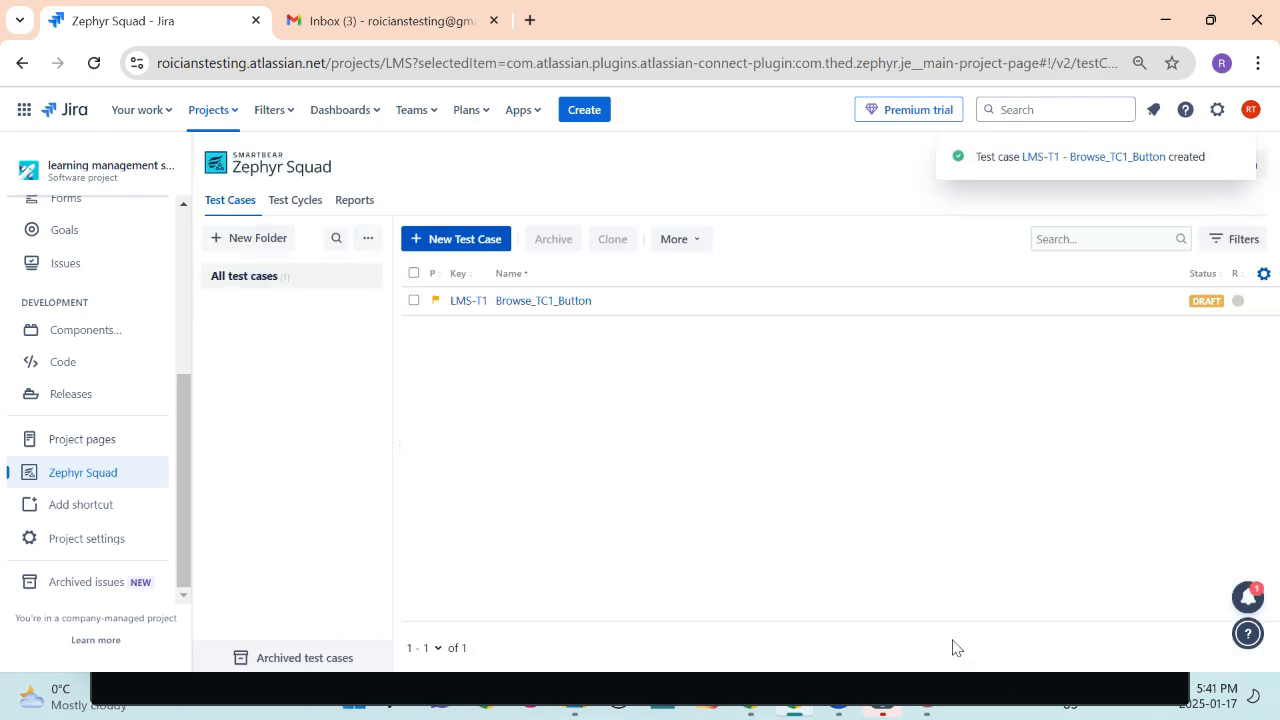
Open the test script of Browse_TC1_Button and enter "Click on Browse button" as step 1.
click(520, 304)
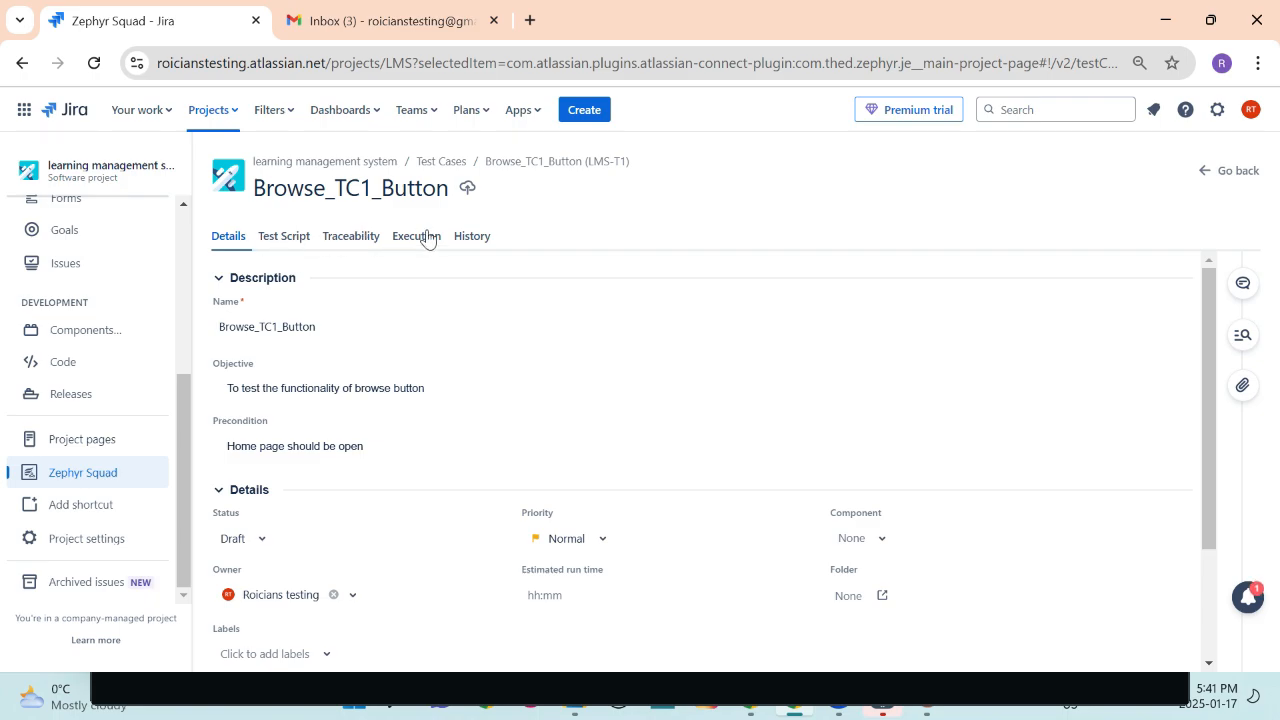
click(290, 240)
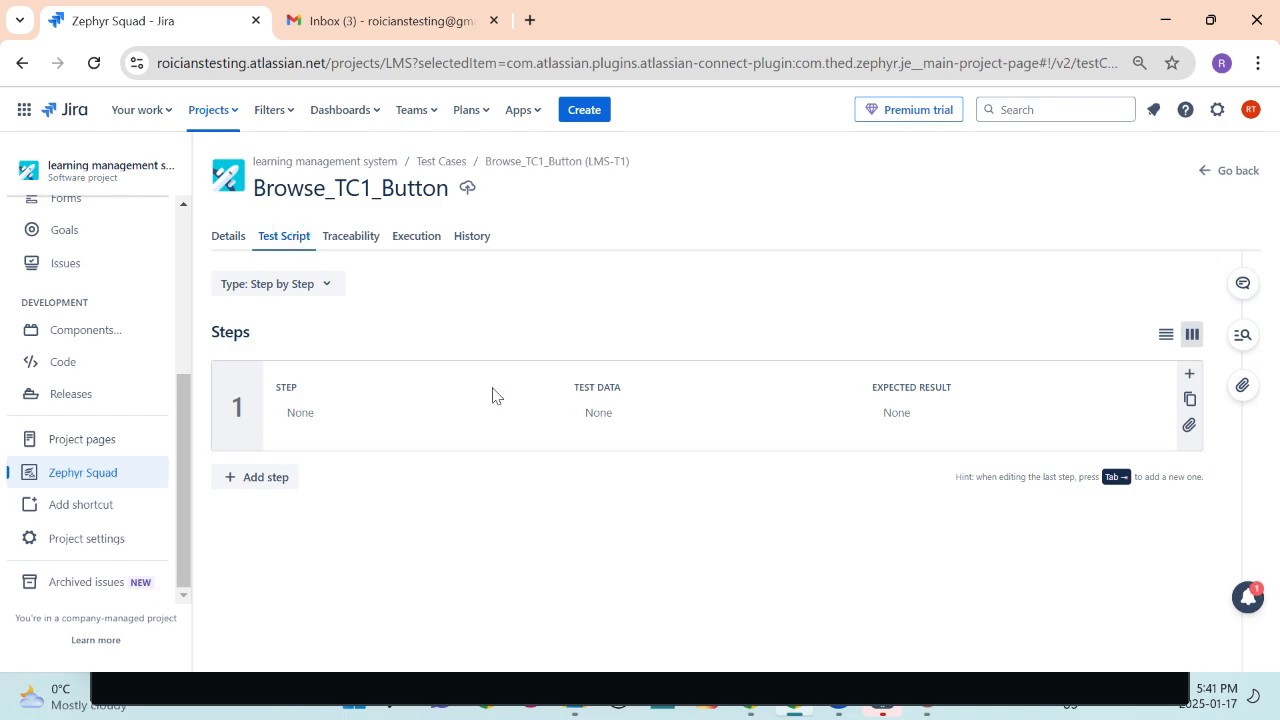
click(300, 420)
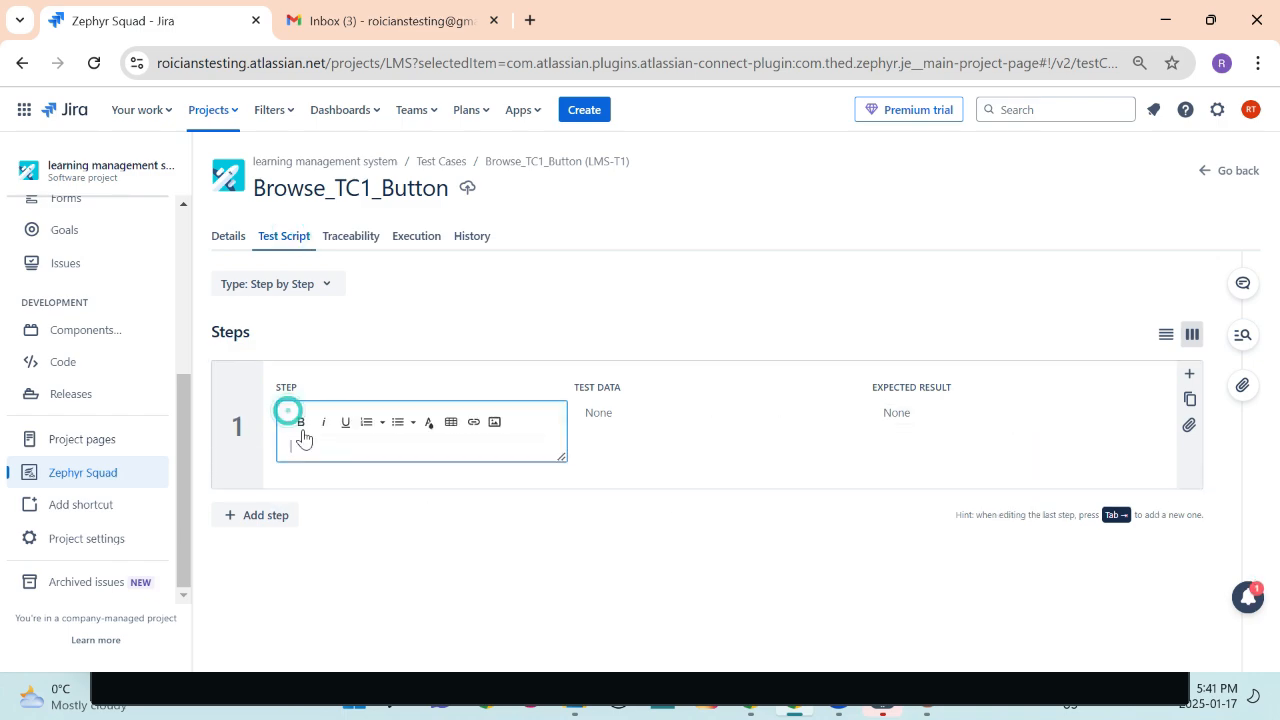
text(C)
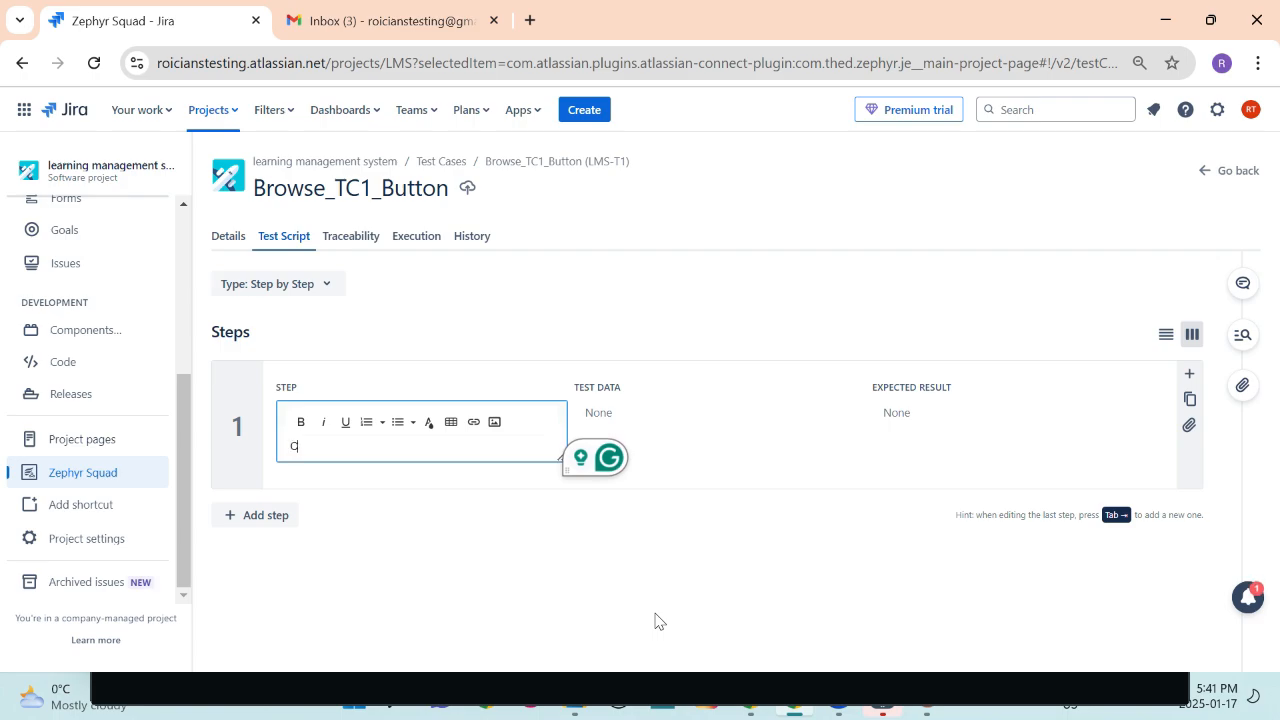
text(lick on Browse button)
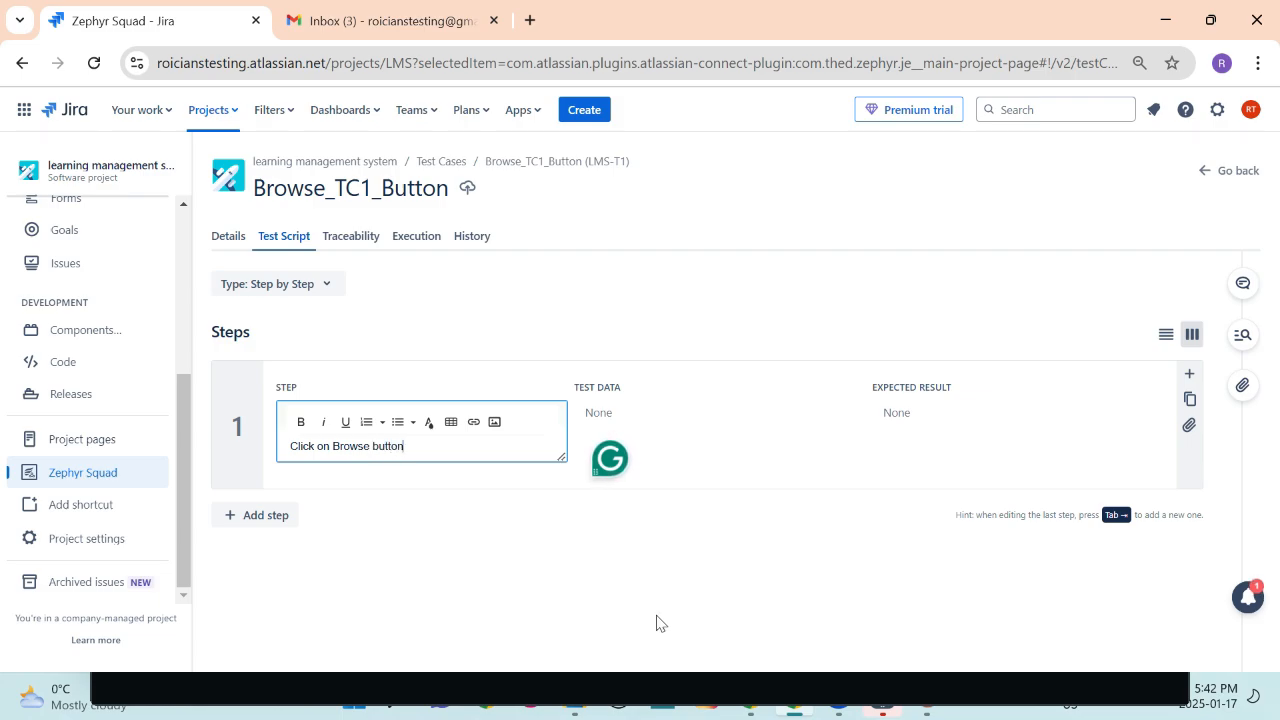
Leave step 1's test data empty and enter the expected result "It must show us all the courses".
click(597, 413)
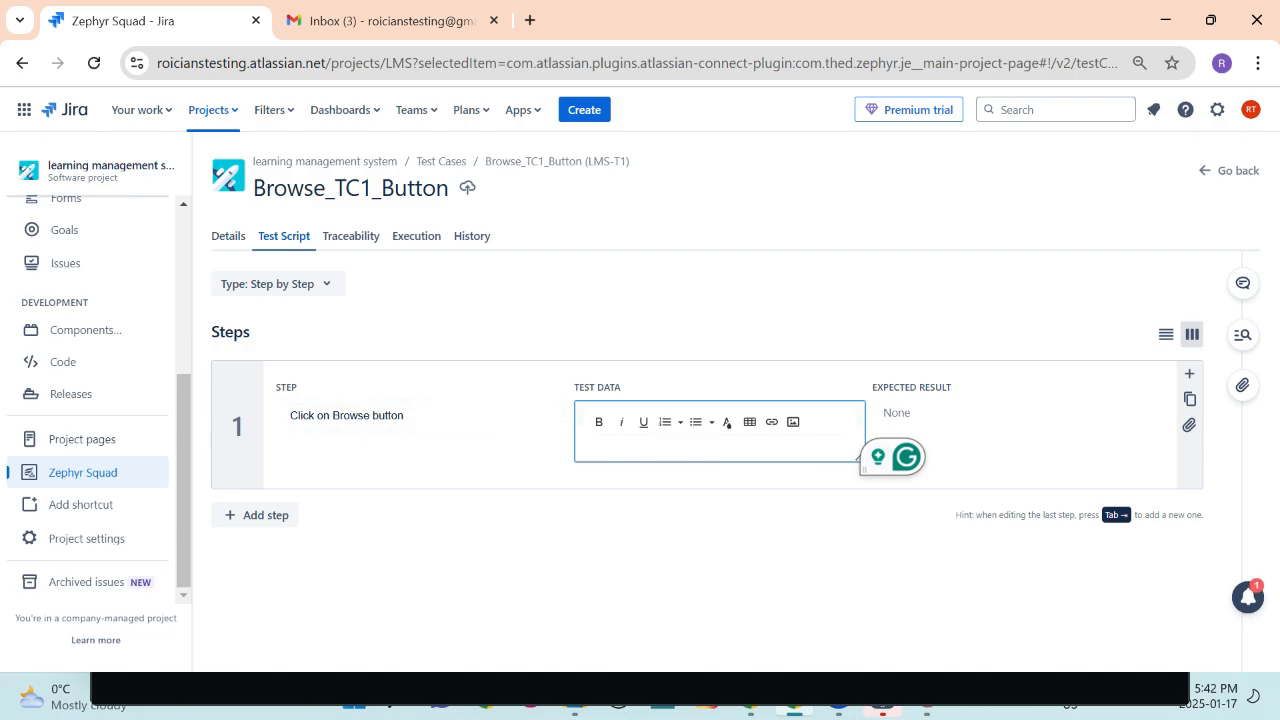
click(919, 420)
text(It)
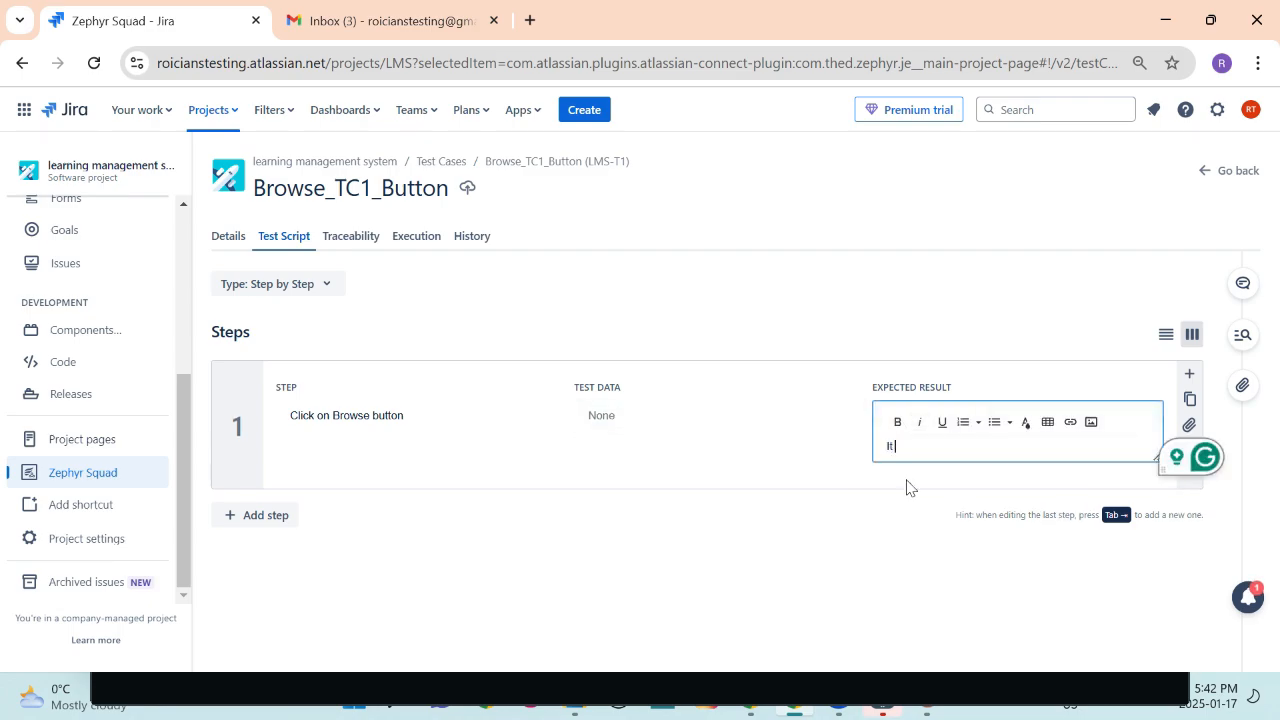
text( s)
text( must show us all the)
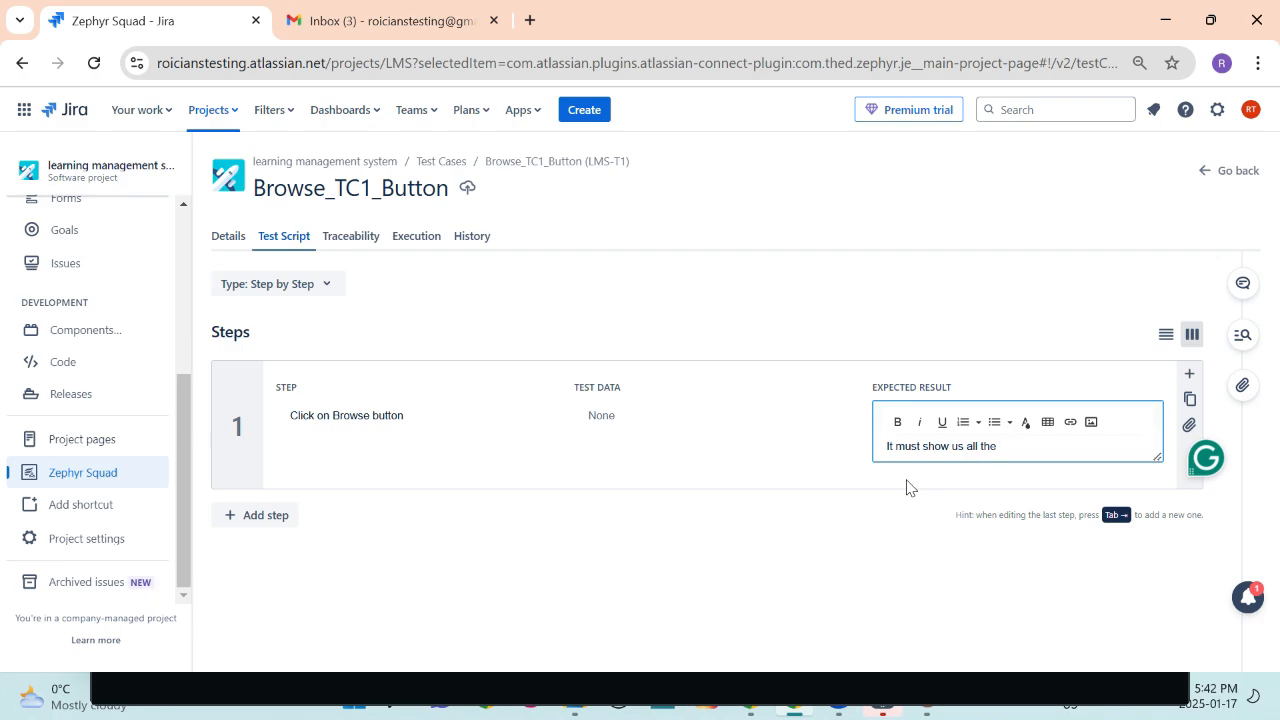
text( courses)
click(947, 592)
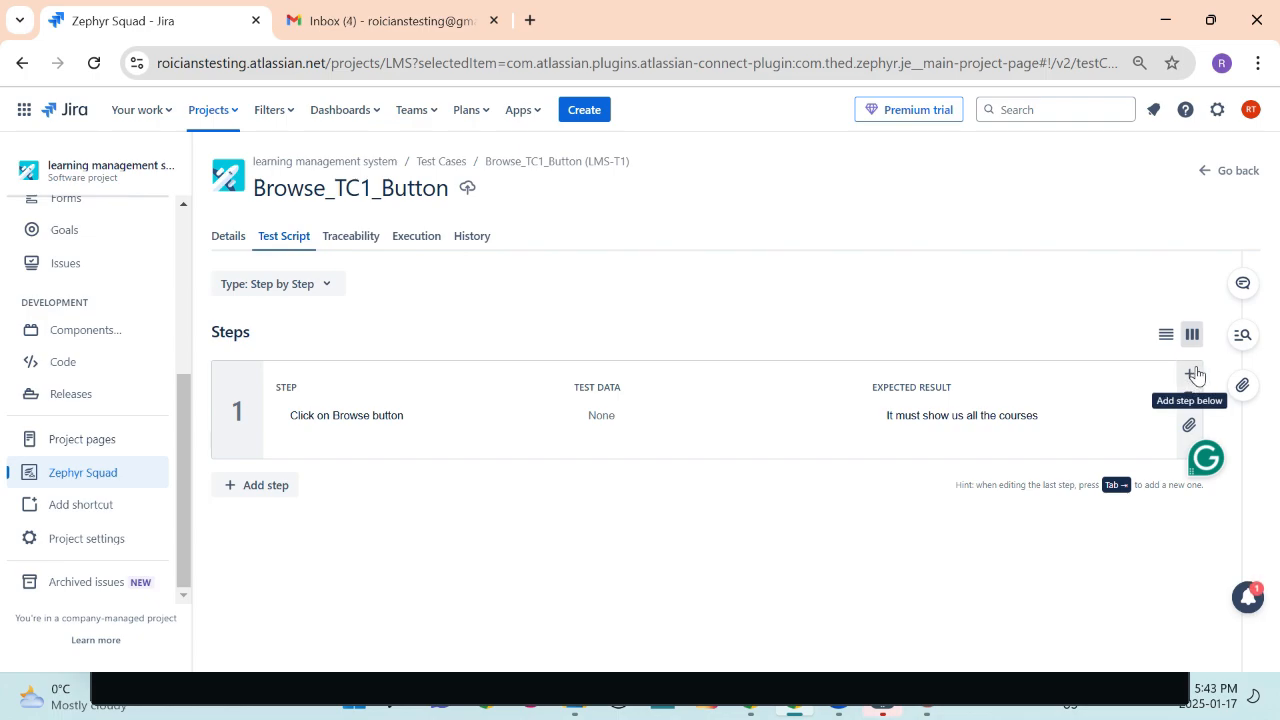
Review the traceability and execution sections of Browse_TC1_Button and open the Test Cycles Library.
click(350, 237)
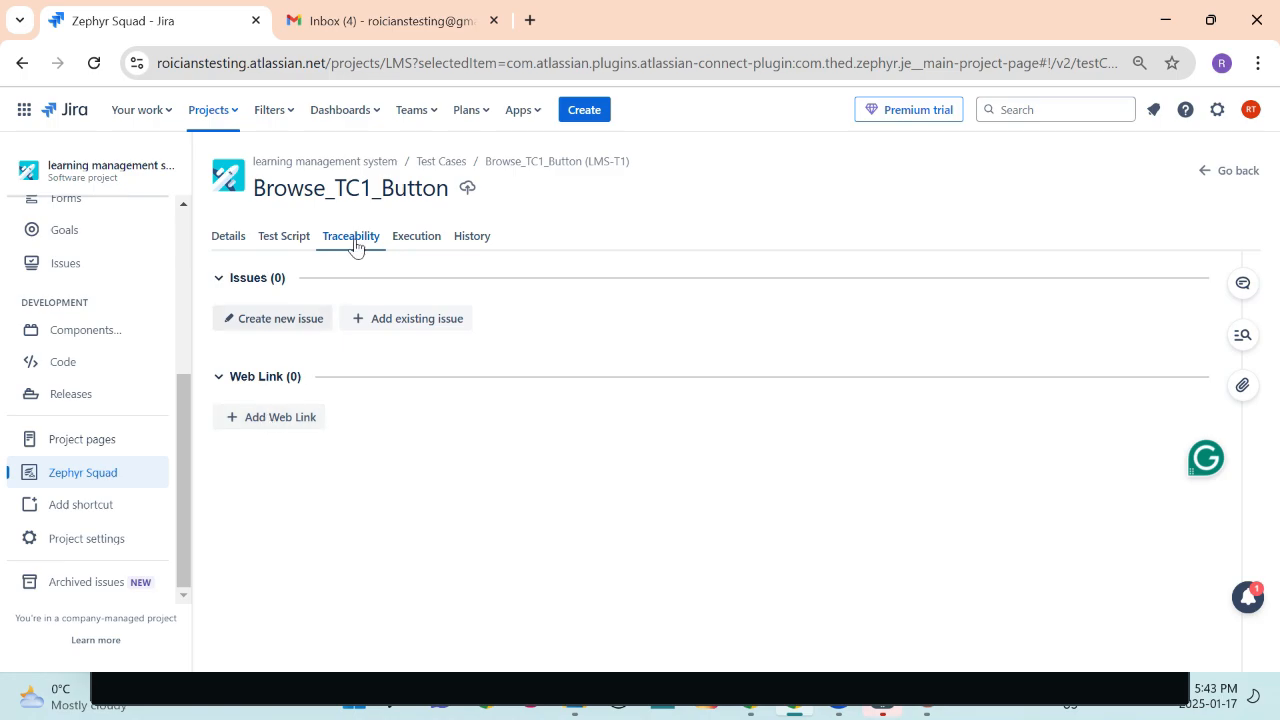
click(420, 240)
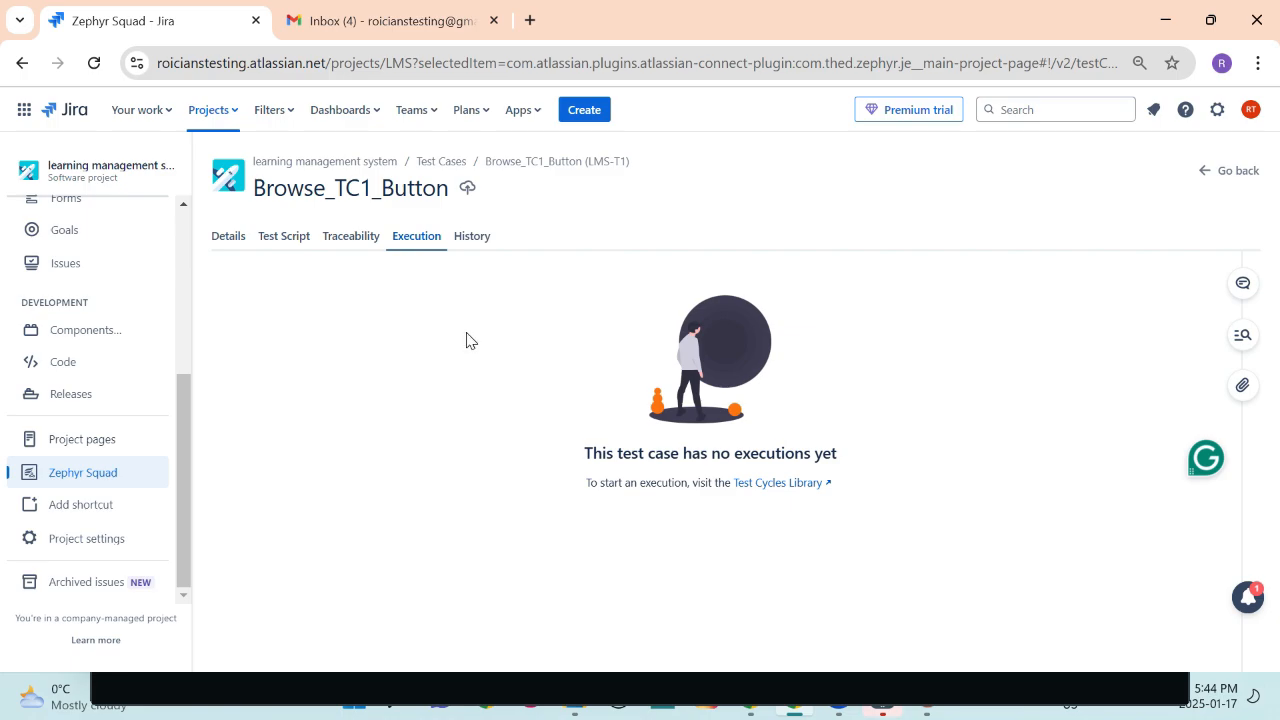
click(762, 482)
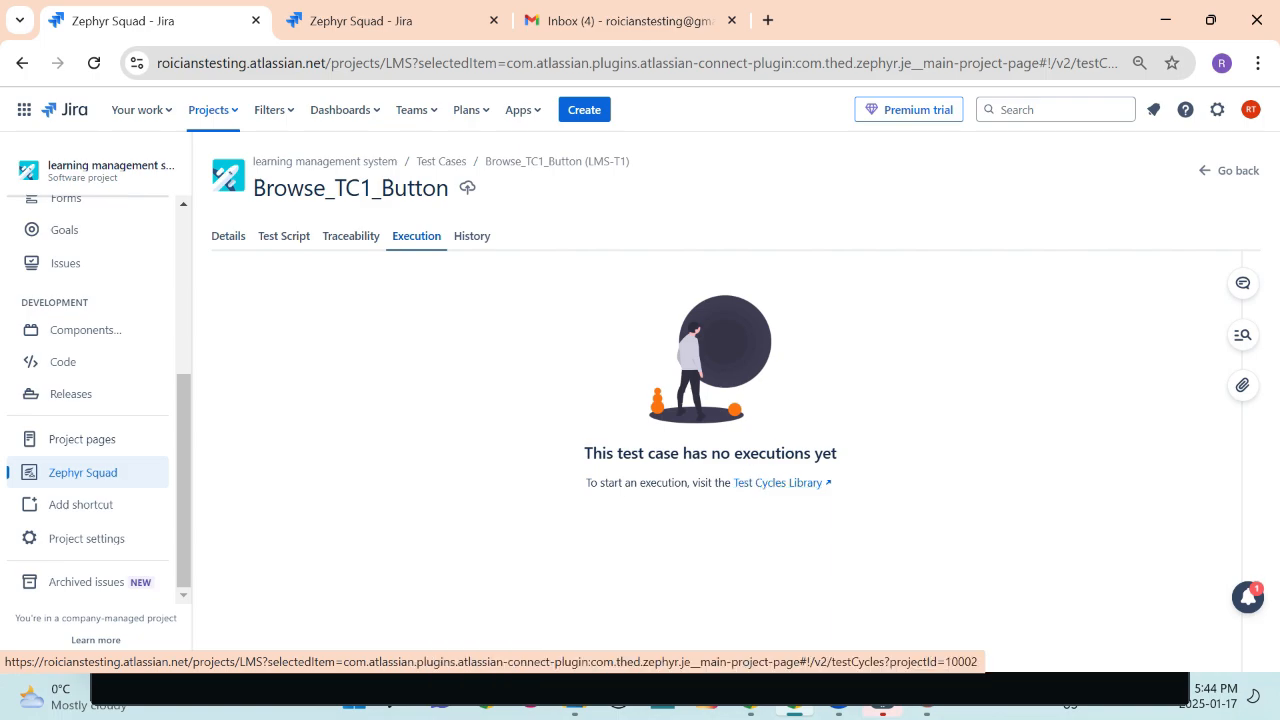
click(757, 483)
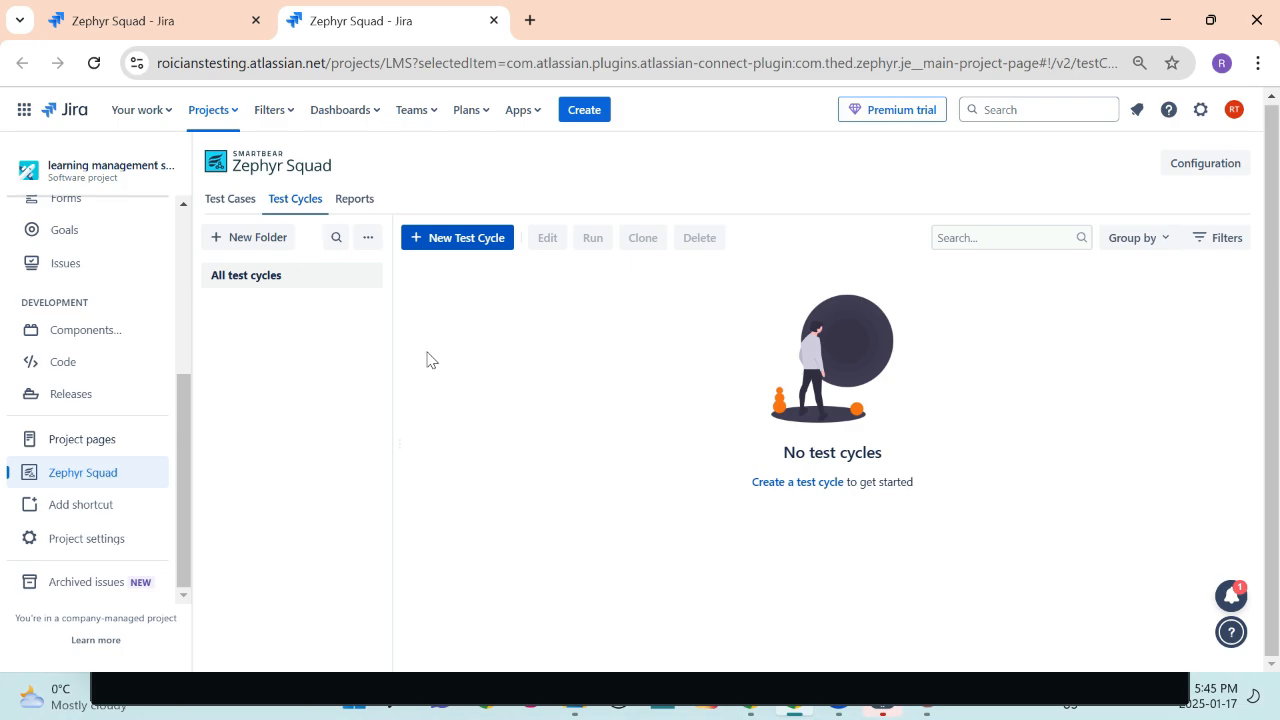
Start a new test cycle named "Unit testing" with the description "Testing browse module".
click(455, 245)
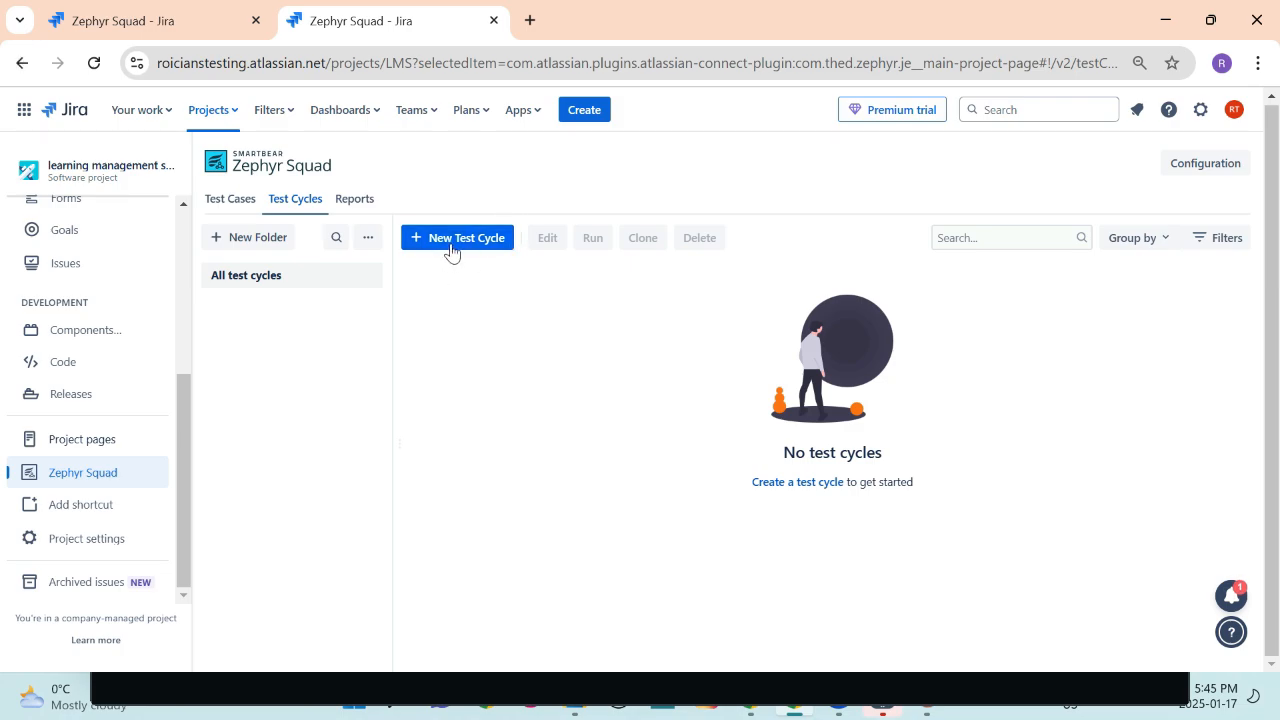
click(524, 270)
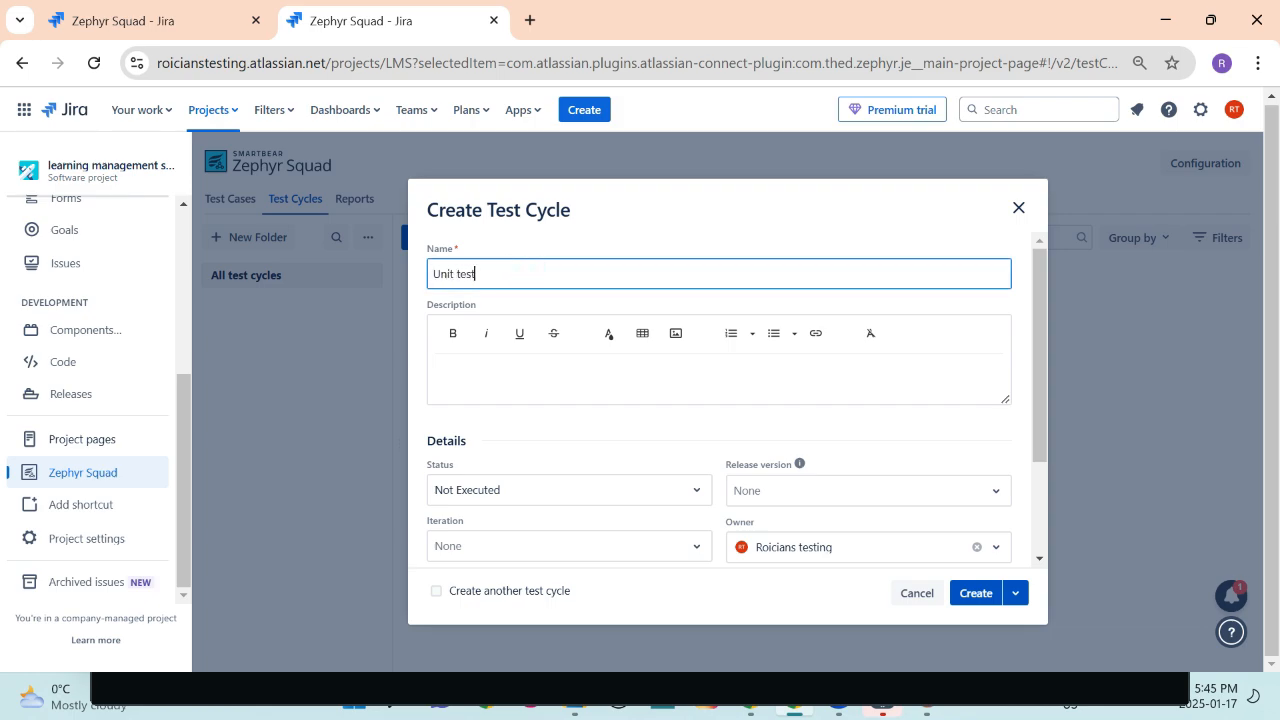
text(Unit testing)
click(444, 378)
text(Tes)
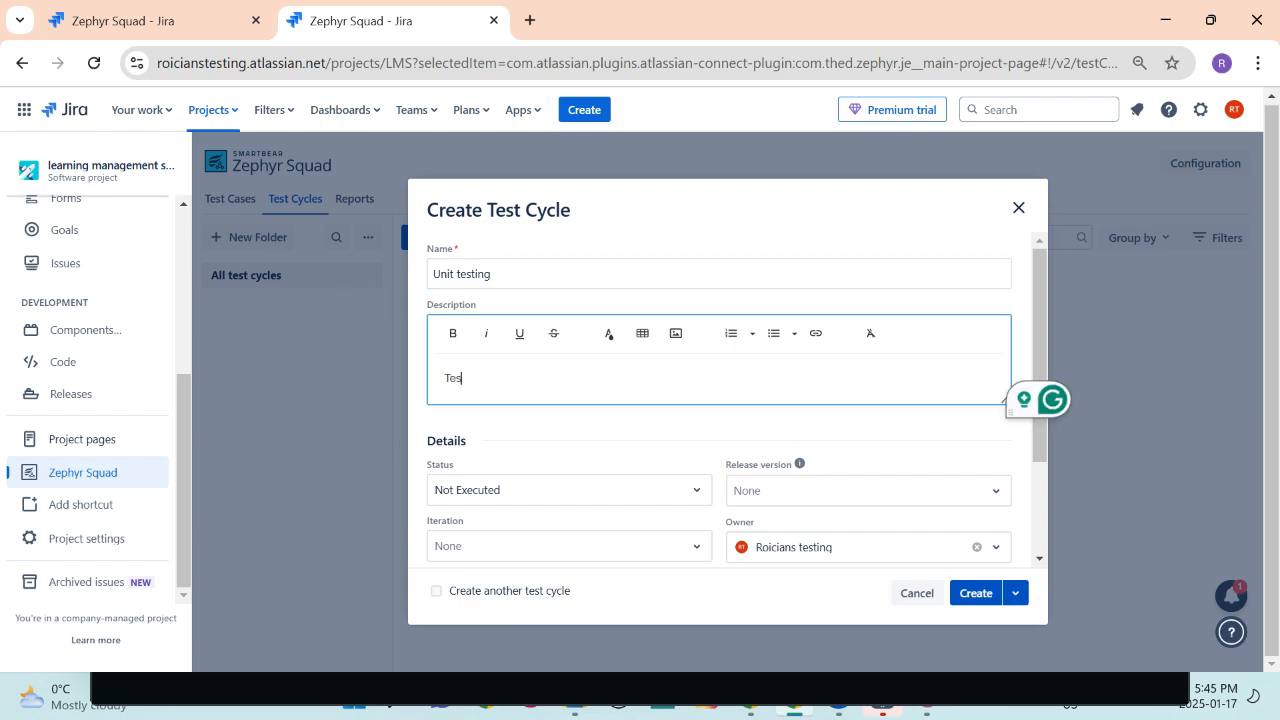
text(ting browse module)
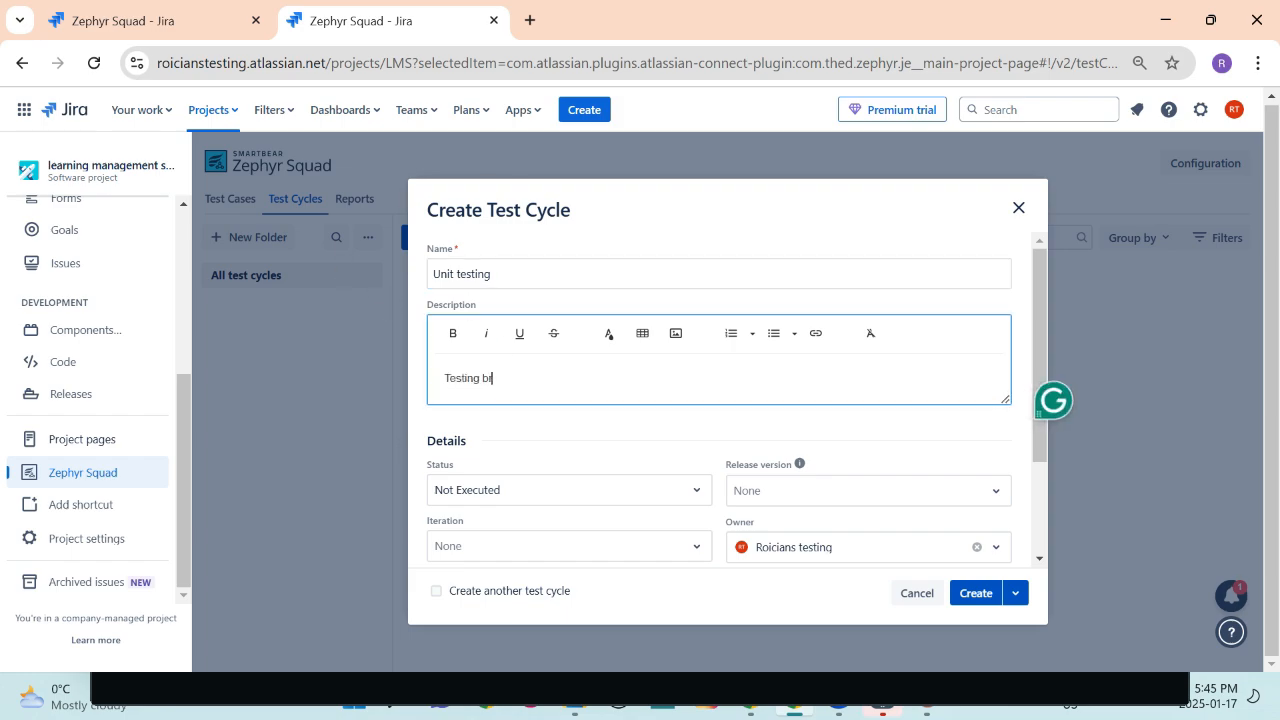
Keep the cycle's status as Not Executed, review the release version and iteration options, and create the test cycle.
scroll(546, 466, down, 2)
click(492, 405)
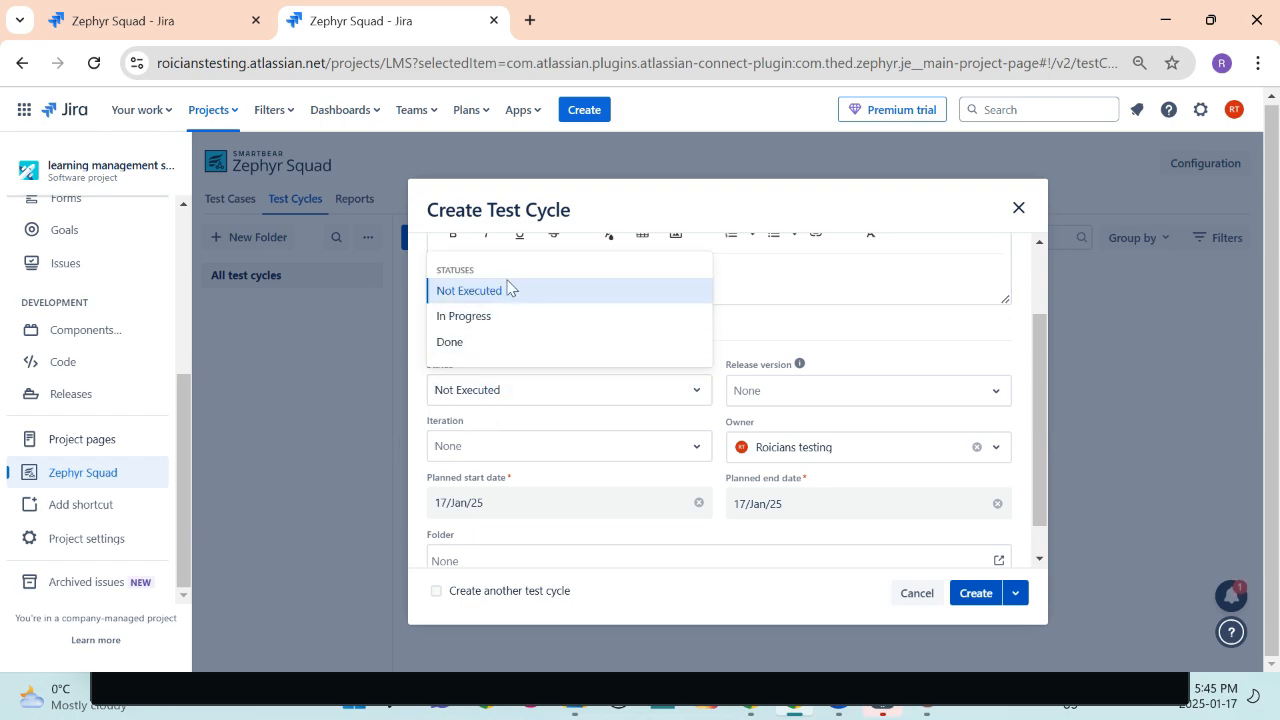
click(468, 291)
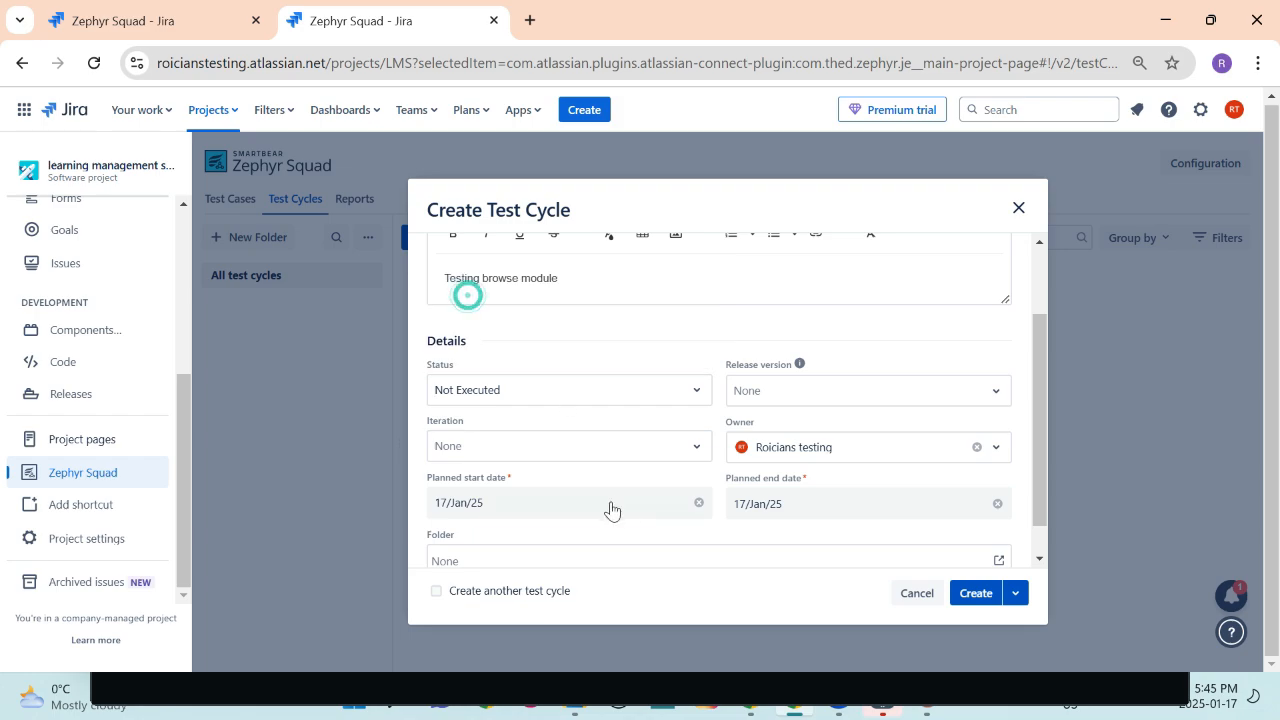
click(538, 414)
scroll(573, 423, down, 1)
click(863, 358)
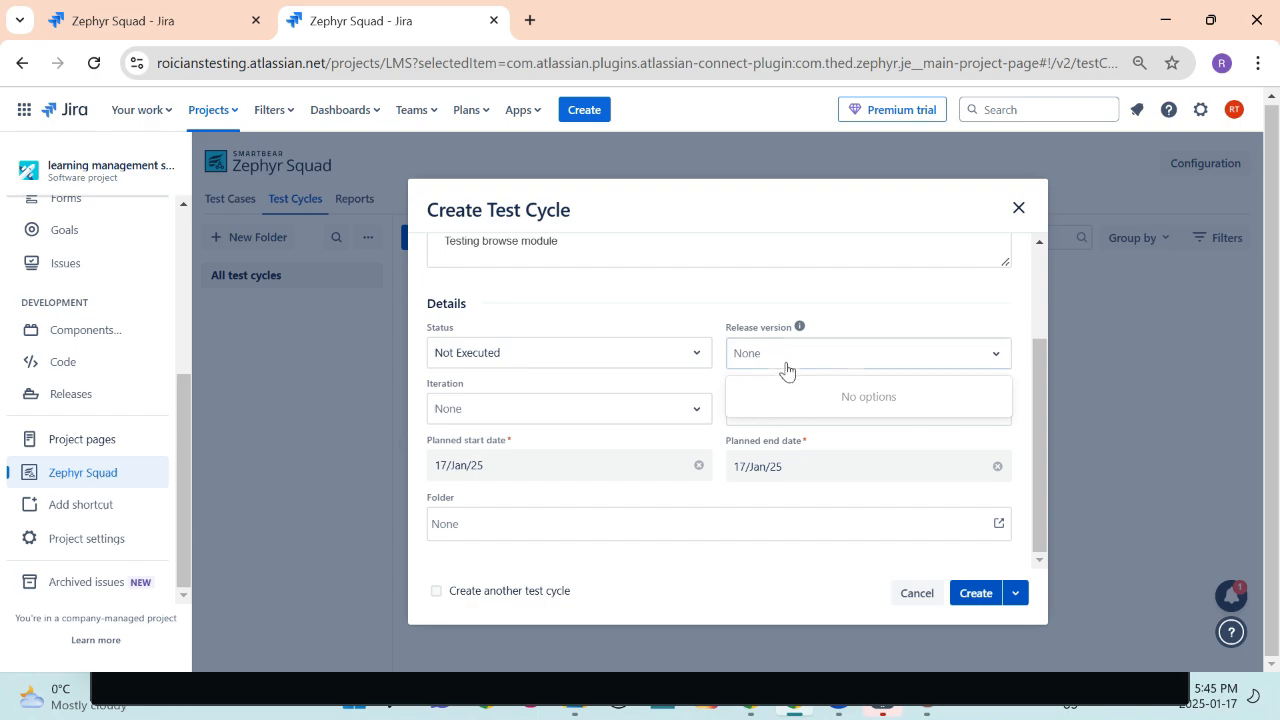
click(516, 412)
click(516, 412)
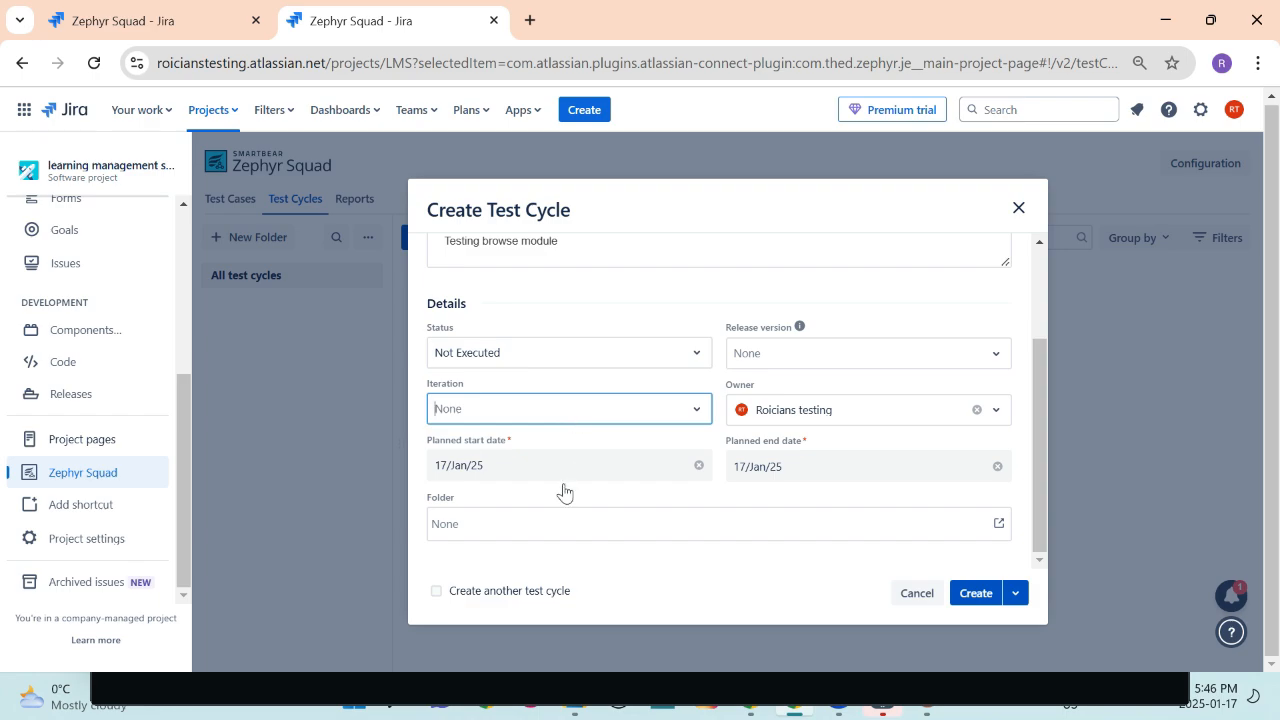
click(977, 601)
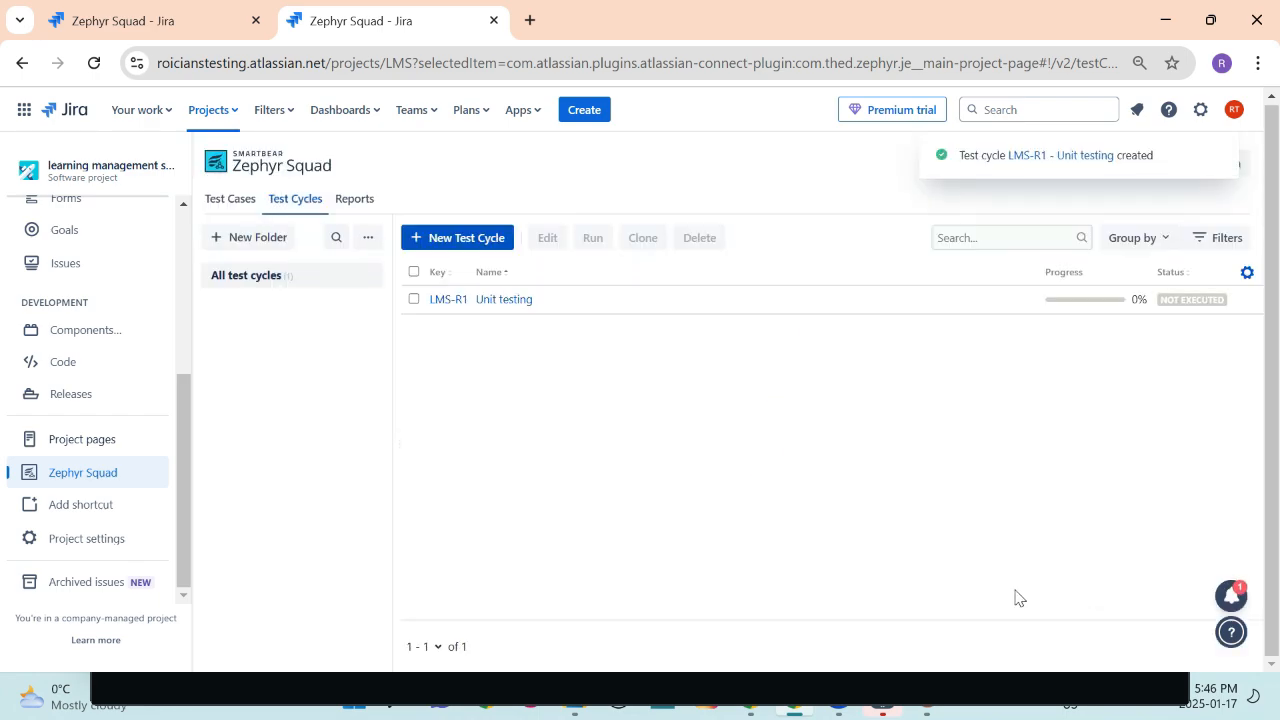
Add the existing test case Browse_TC1_Button to the Unit testing cycle and save the cycle.
click(497, 303)
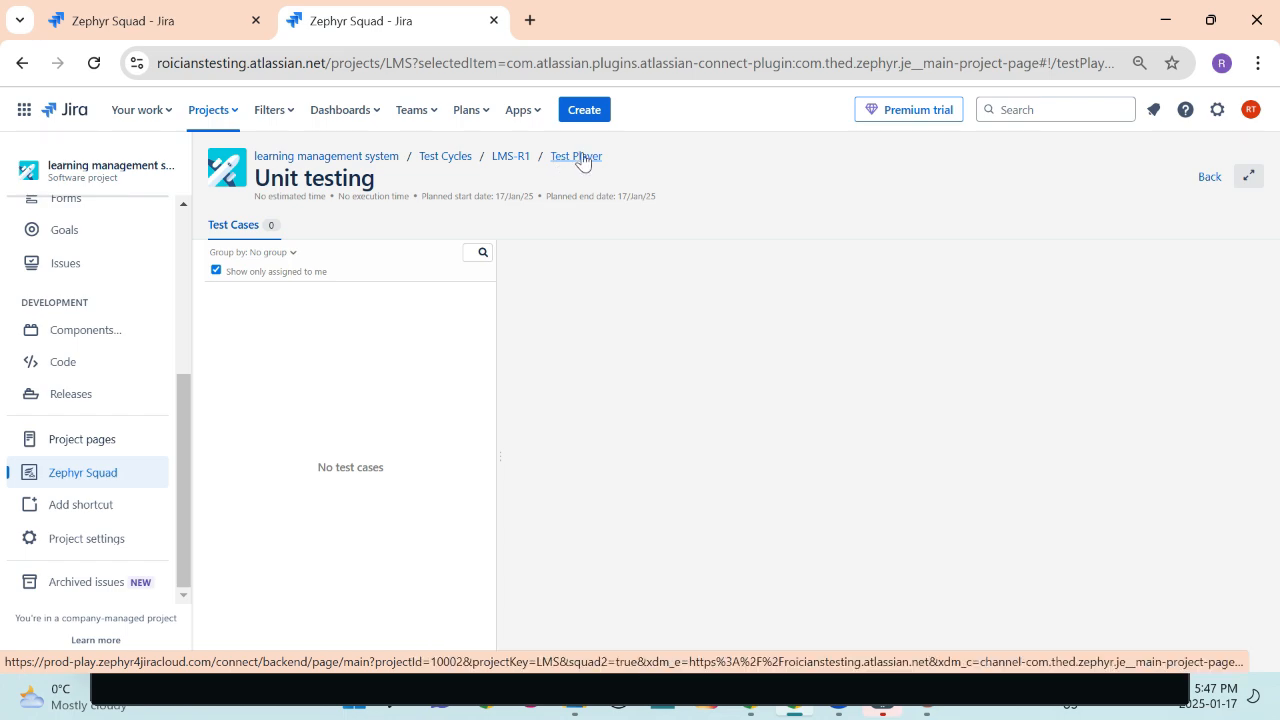
click(513, 157)
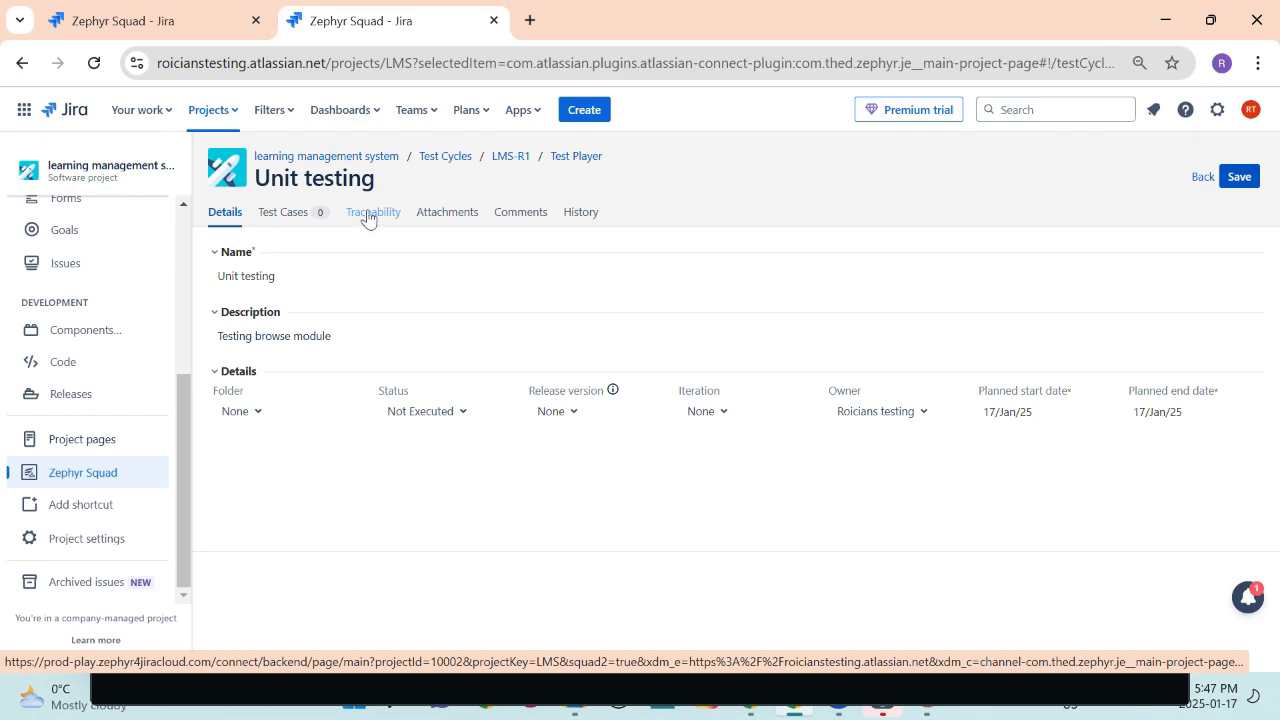
click(283, 215)
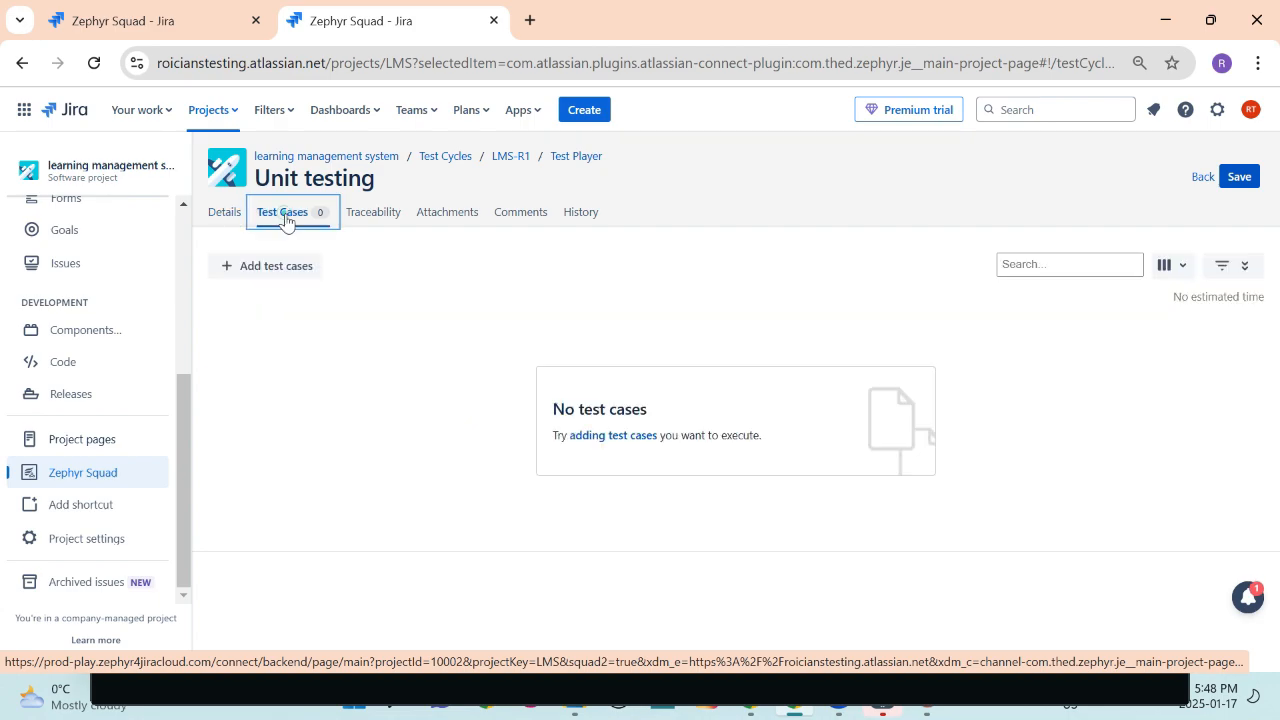
click(279, 275)
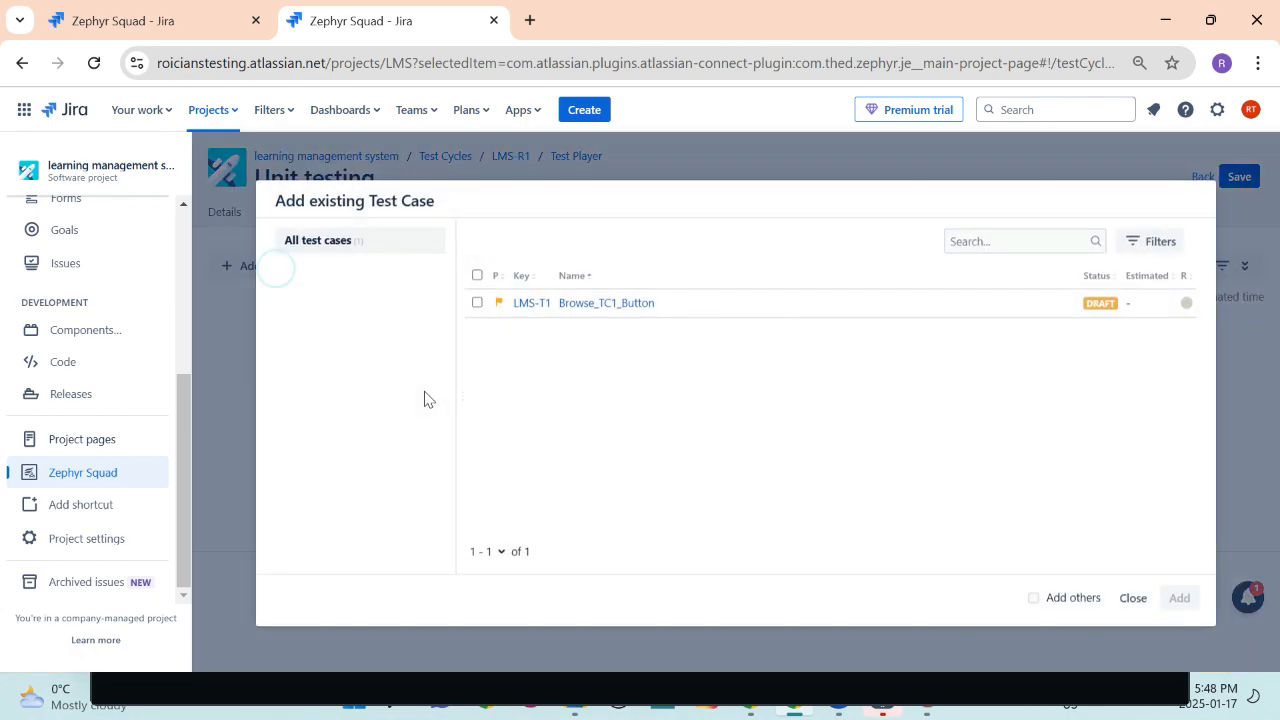
click(477, 303)
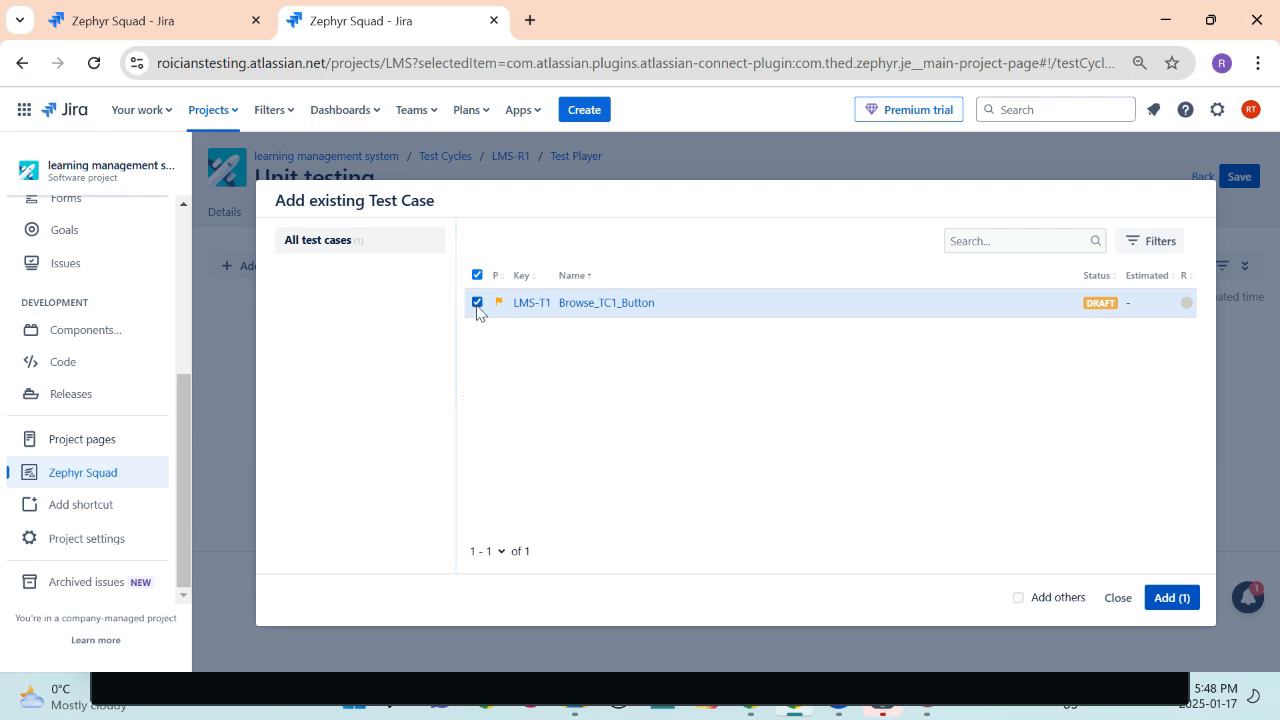
click(1172, 597)
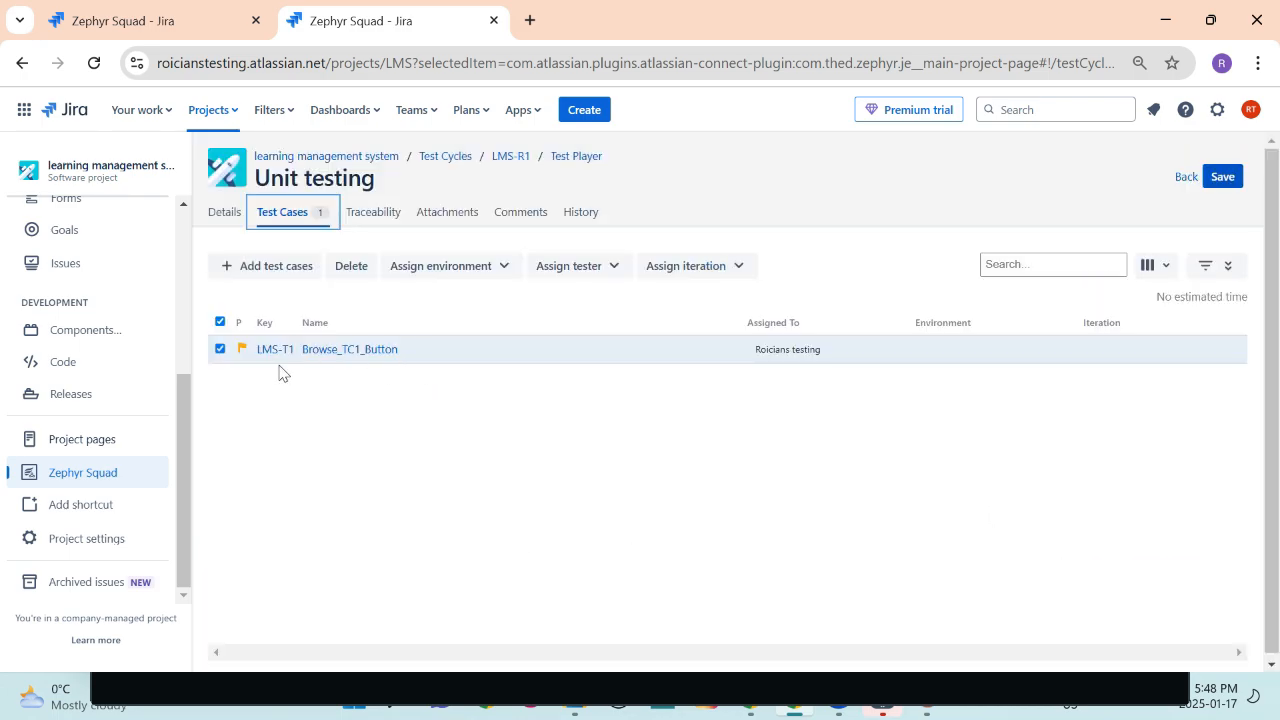
click(1224, 178)
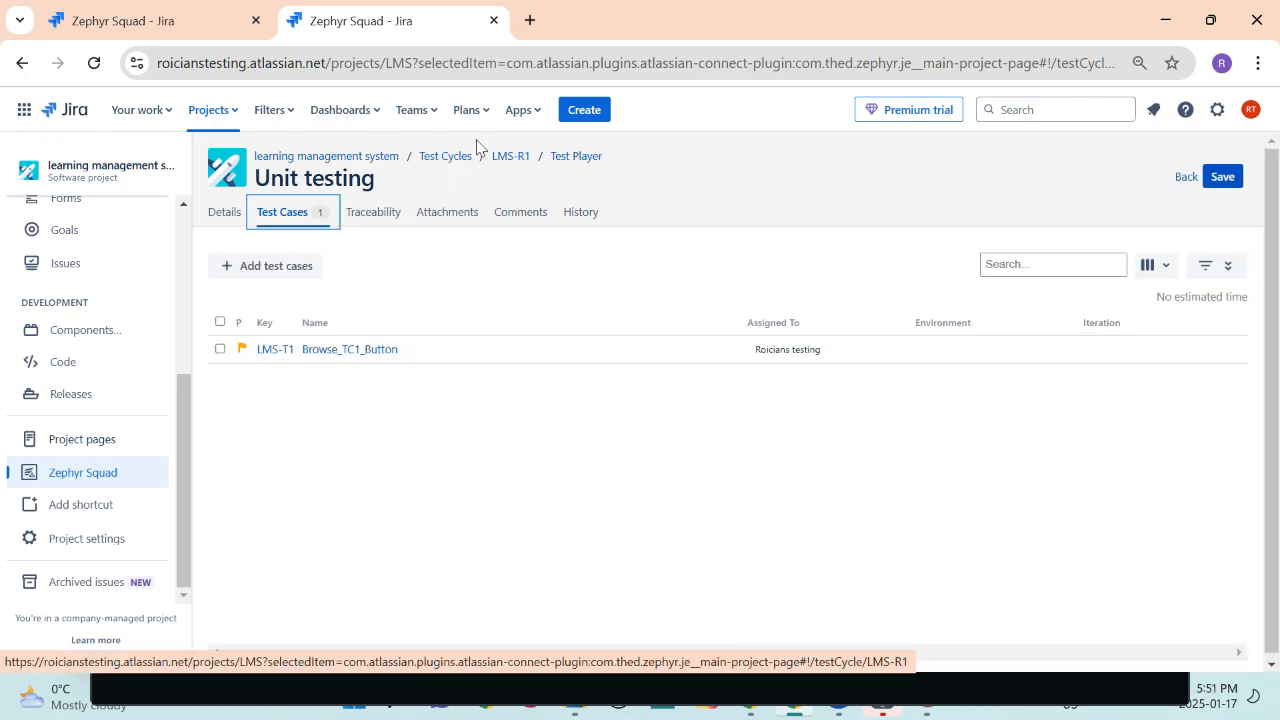
Open the Unit testing cycle in the test player, set Browse_TC1_Button to In Progress and run its execution timer.
click(436, 157)
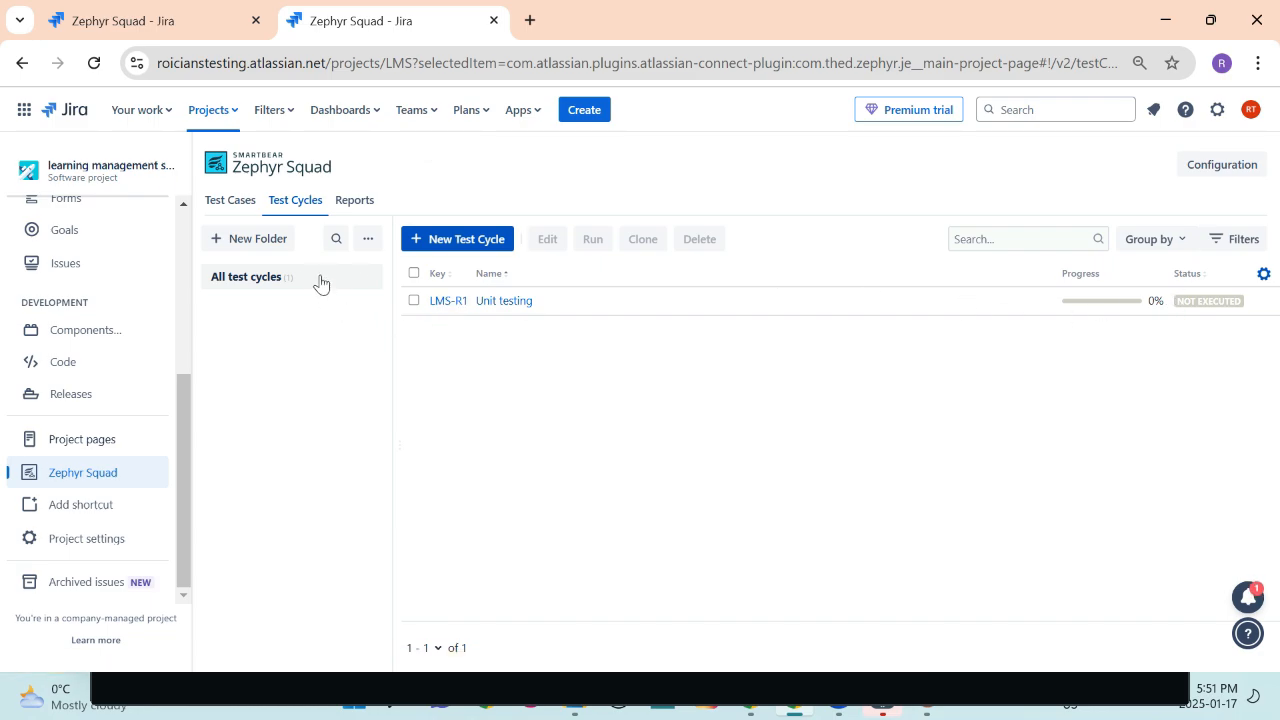
click(502, 302)
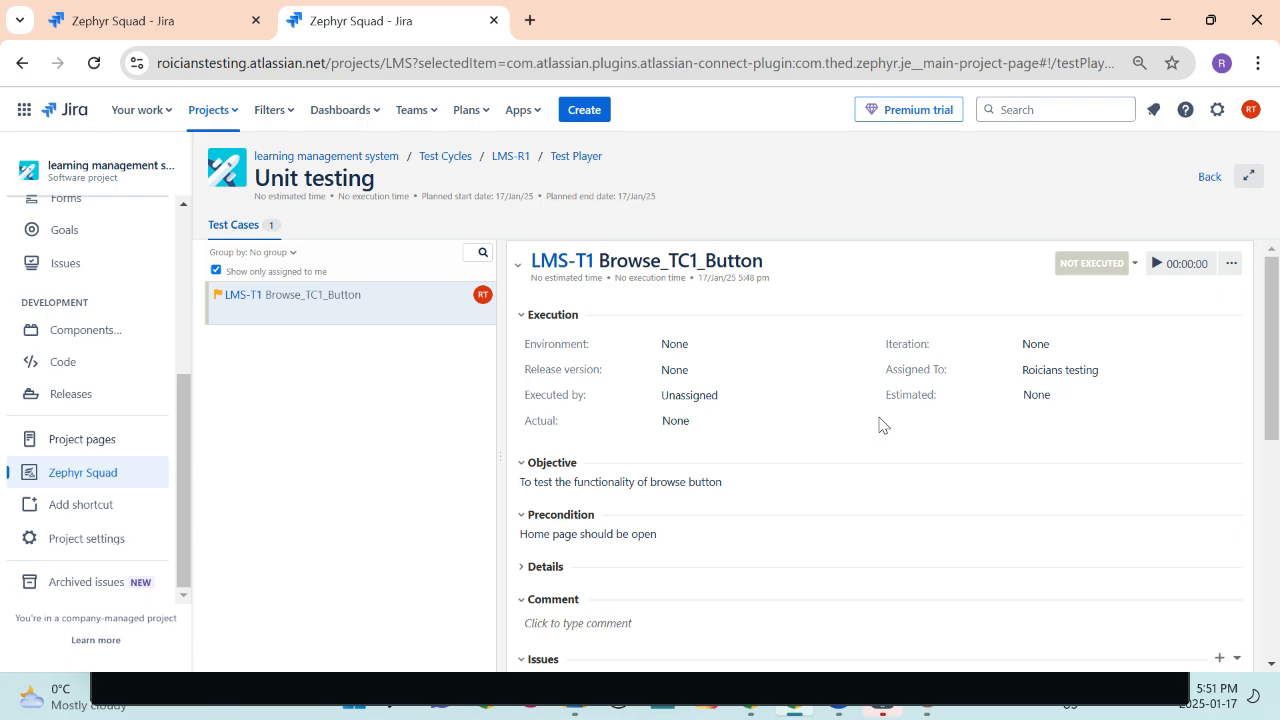
click(1090, 270)
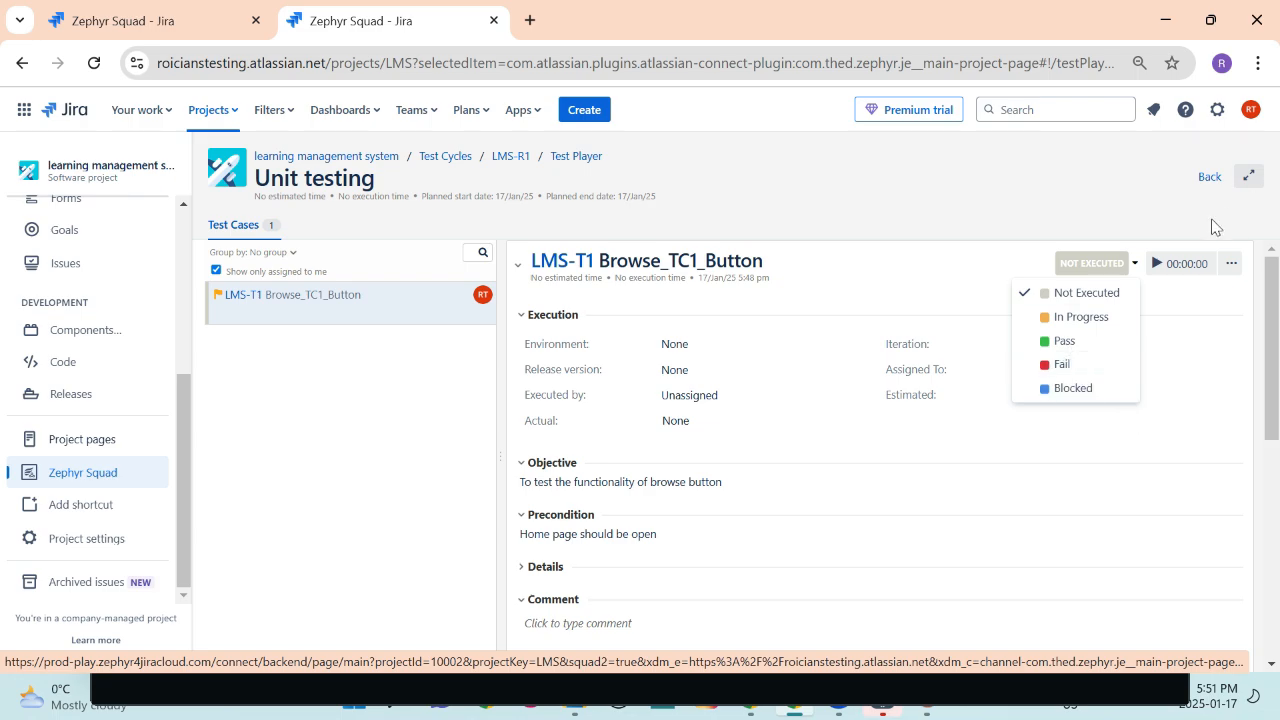
click(1157, 264)
click(1063, 316)
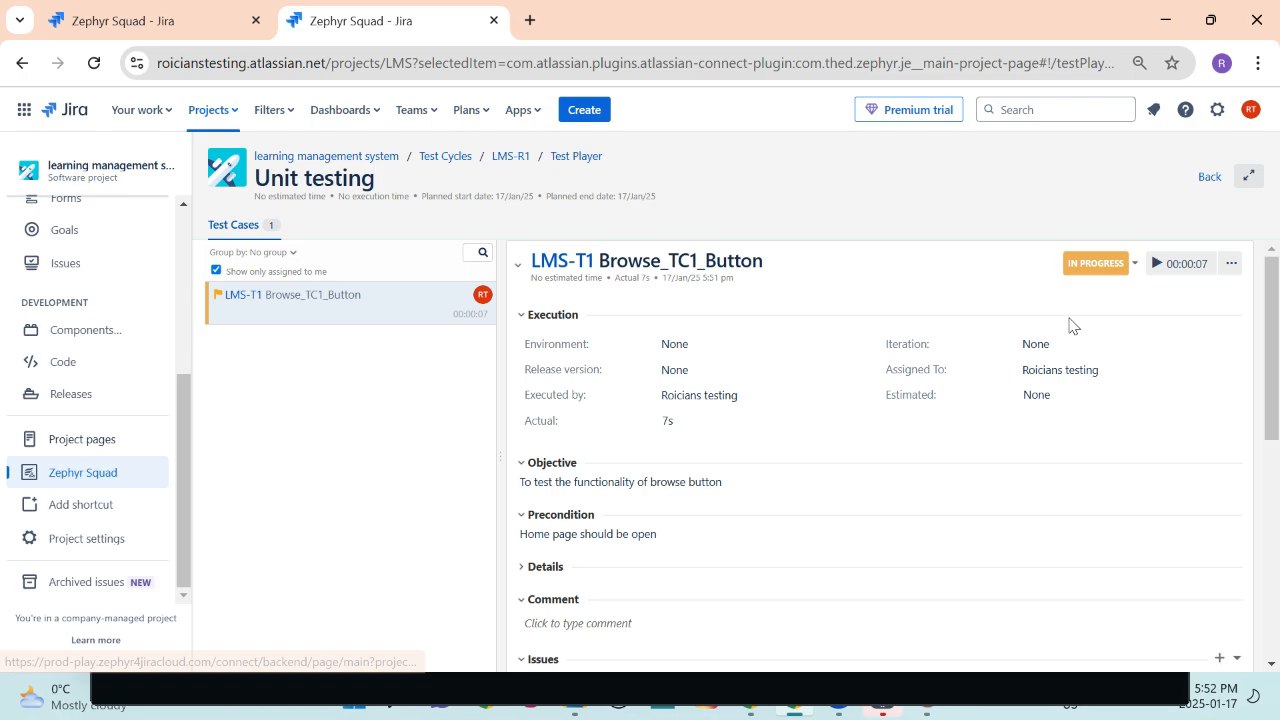
click(1157, 268)
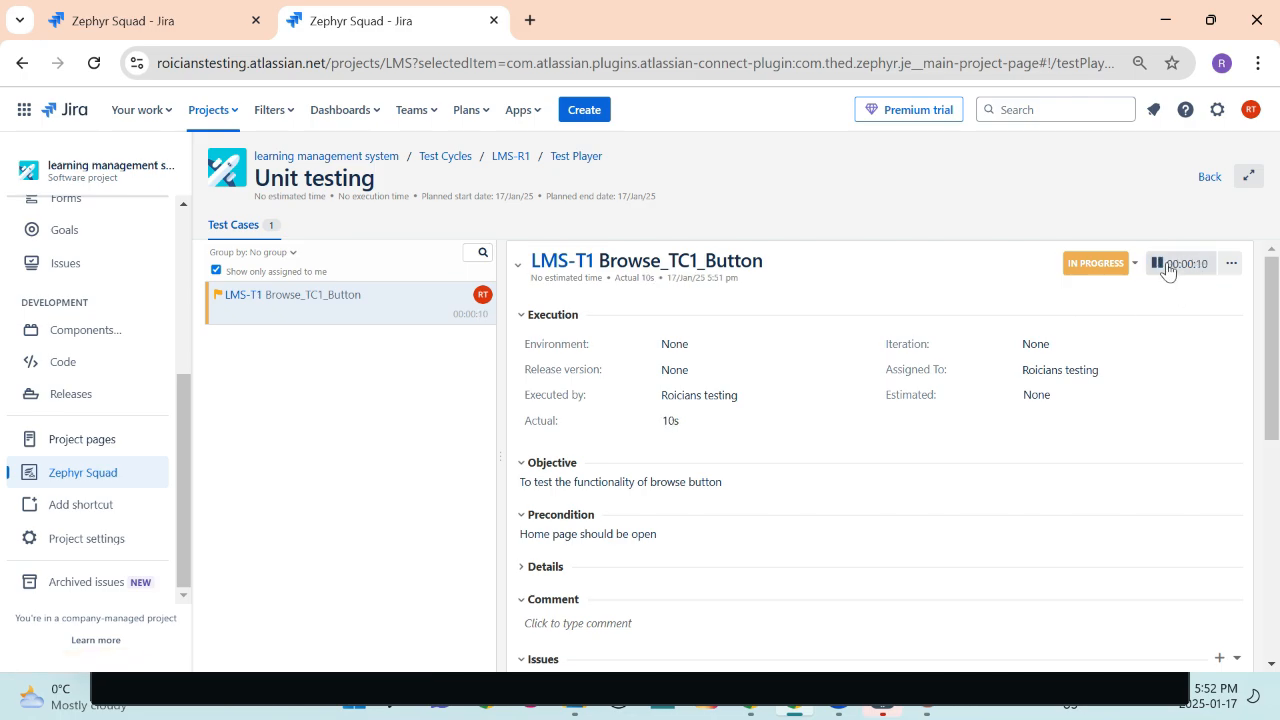
Mark the execution of Browse_TC1_Button as Pass and change the result to Fail.
click(1132, 266)
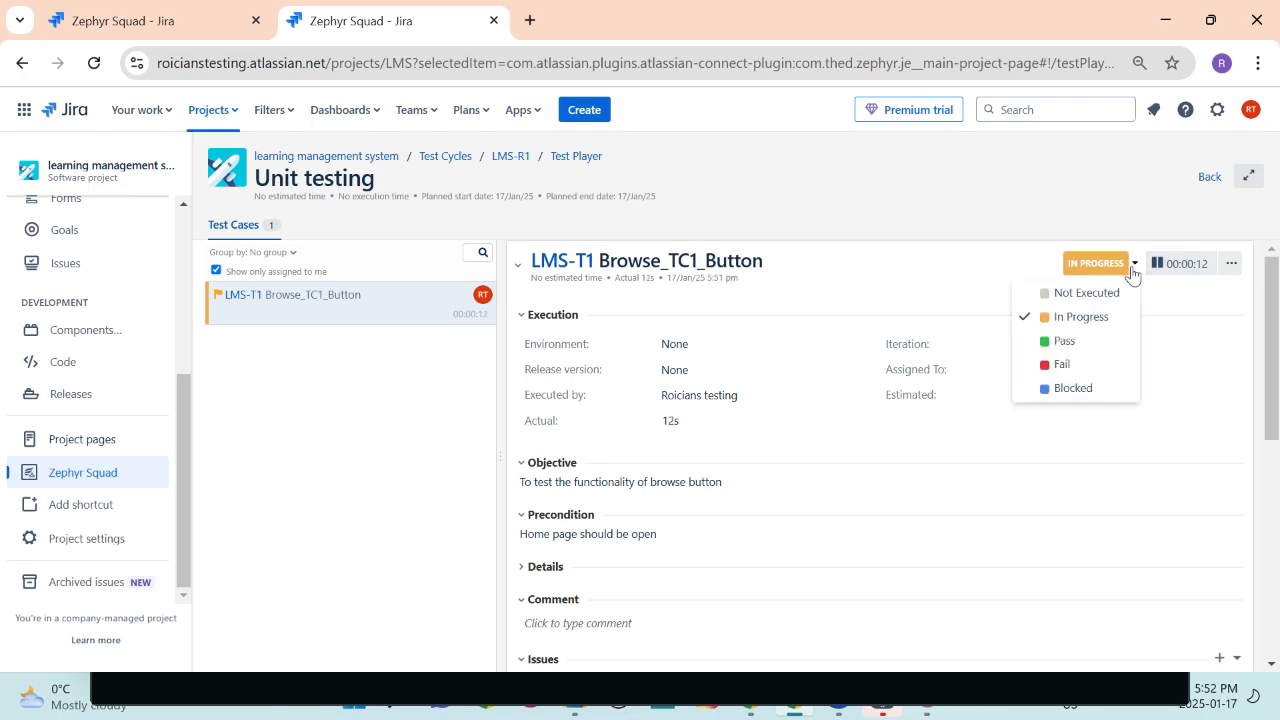
click(1058, 342)
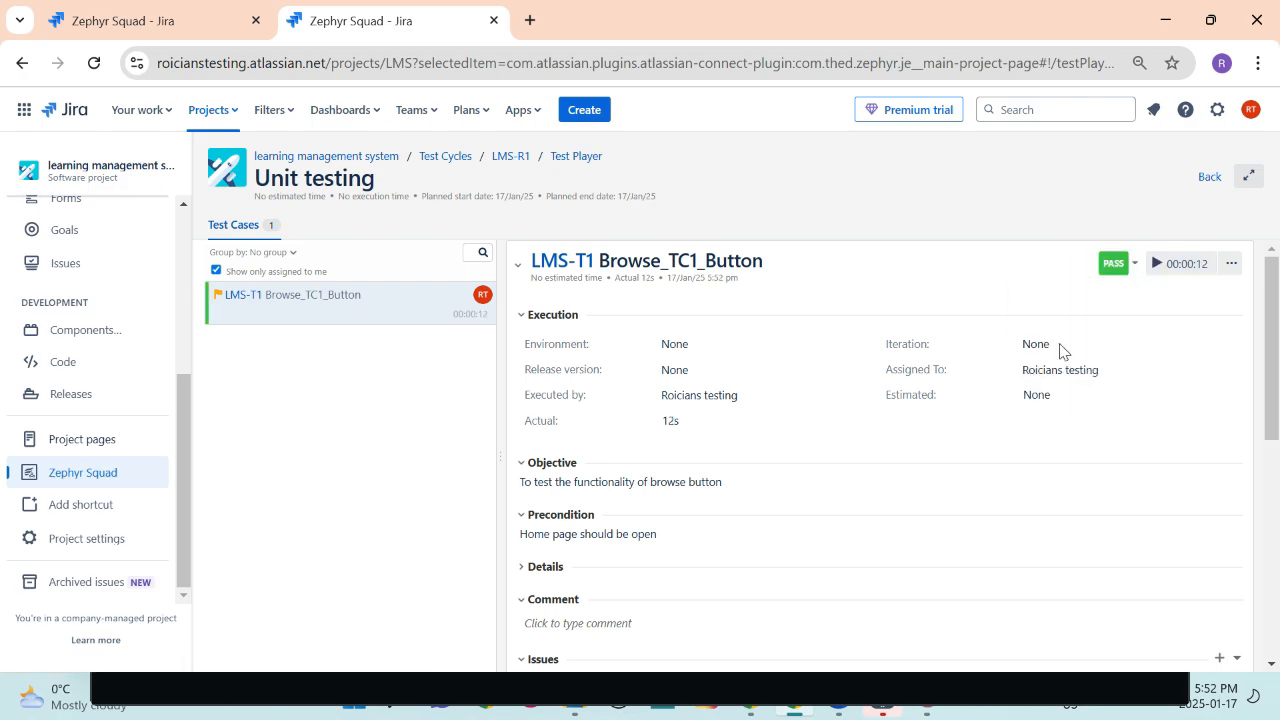
click(1134, 264)
click(1063, 366)
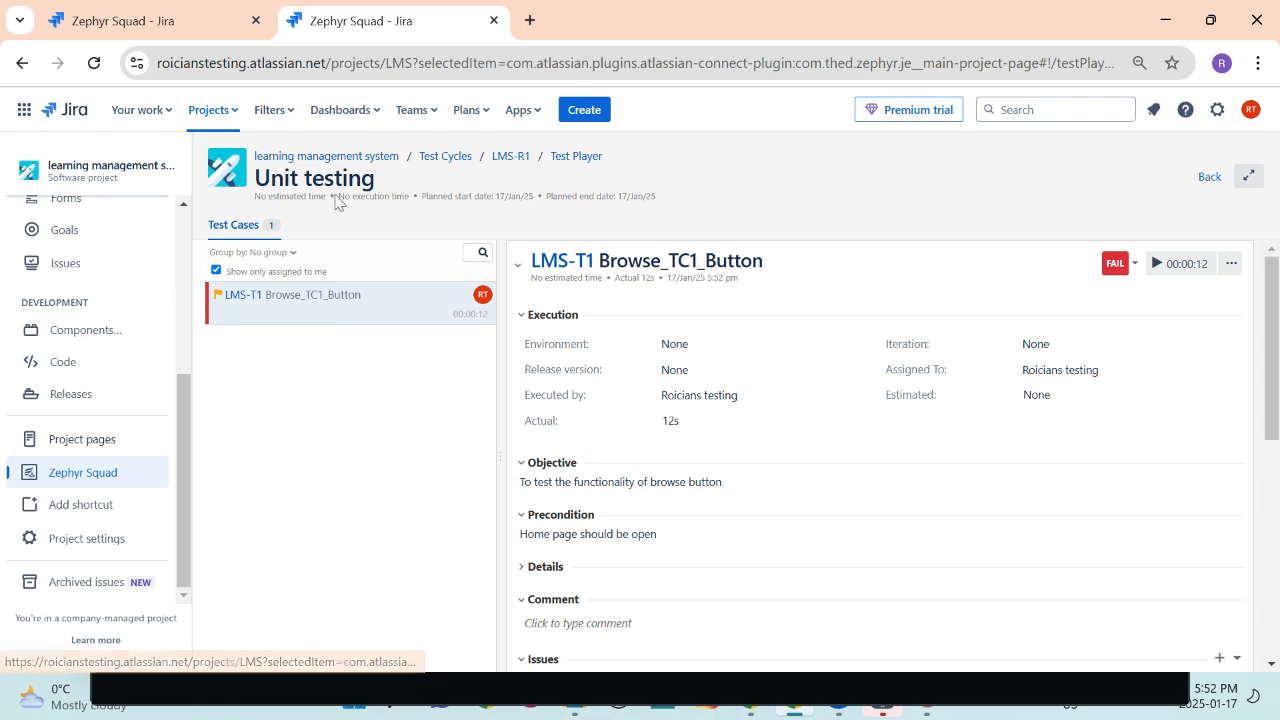
Generate the Traceability Report for the LMS project using the last test execution, and leave the report after viewing it.
click(440, 157)
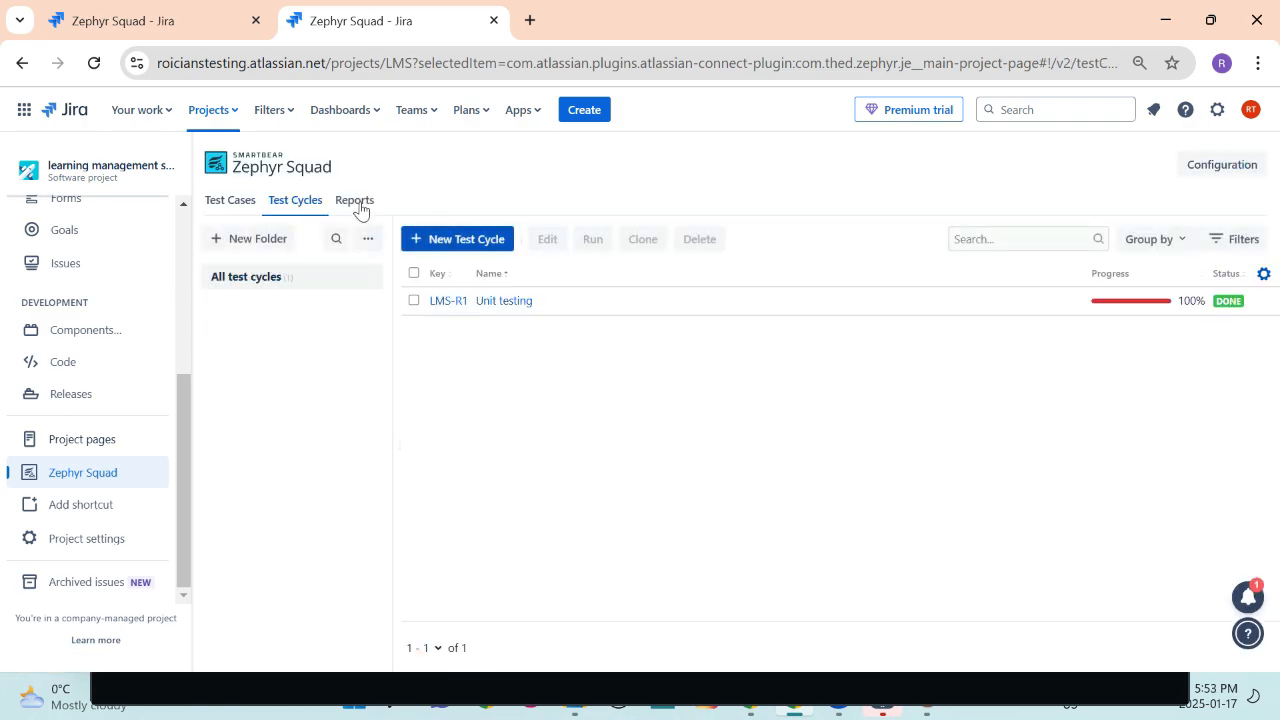
click(356, 201)
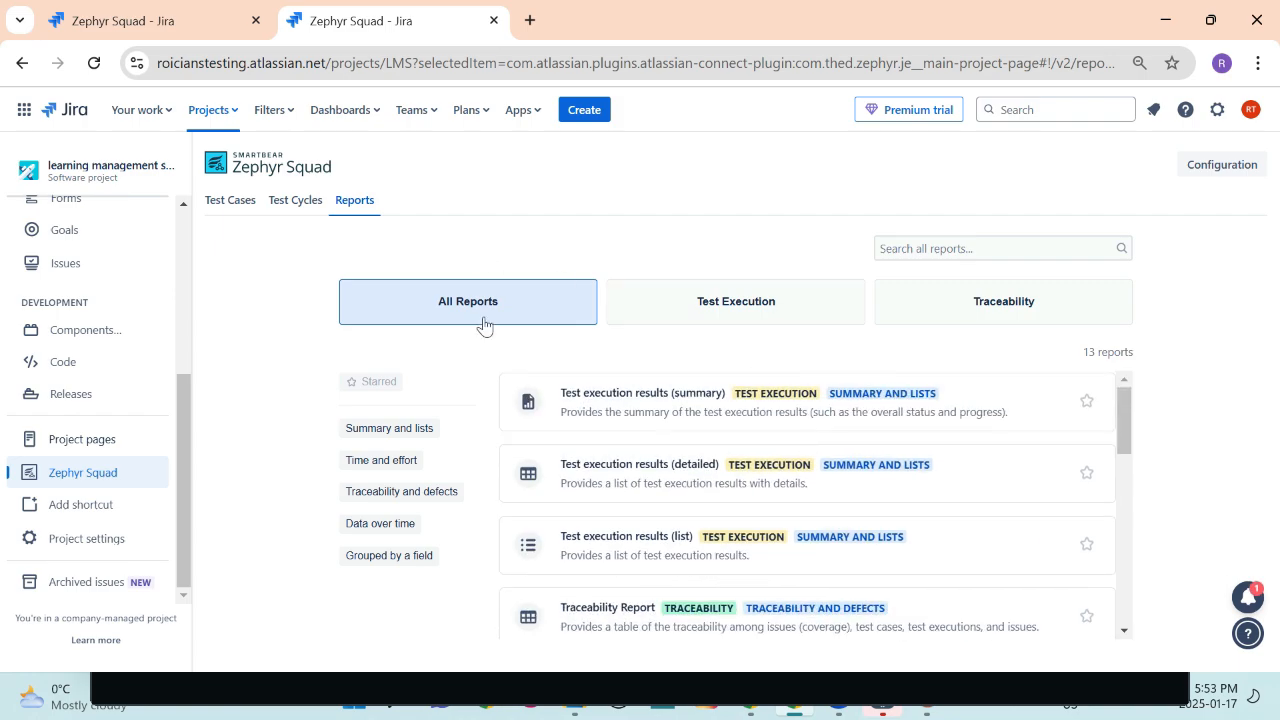
click(983, 317)
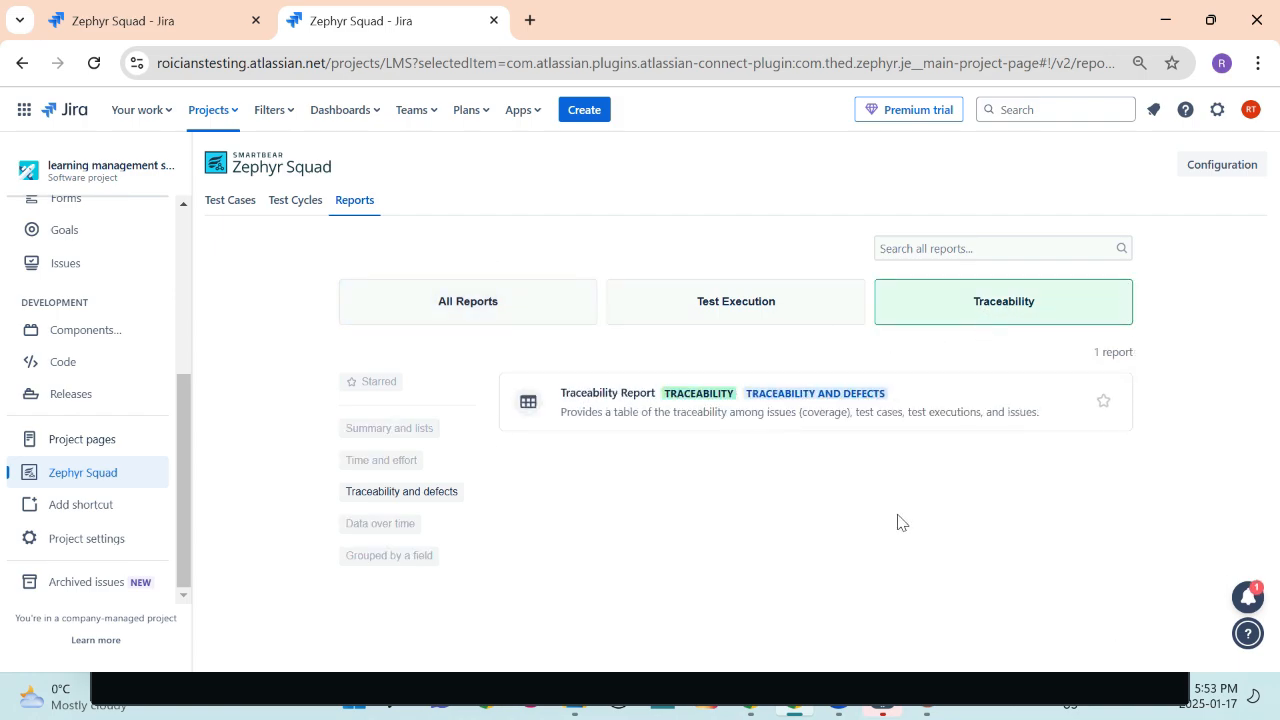
click(638, 400)
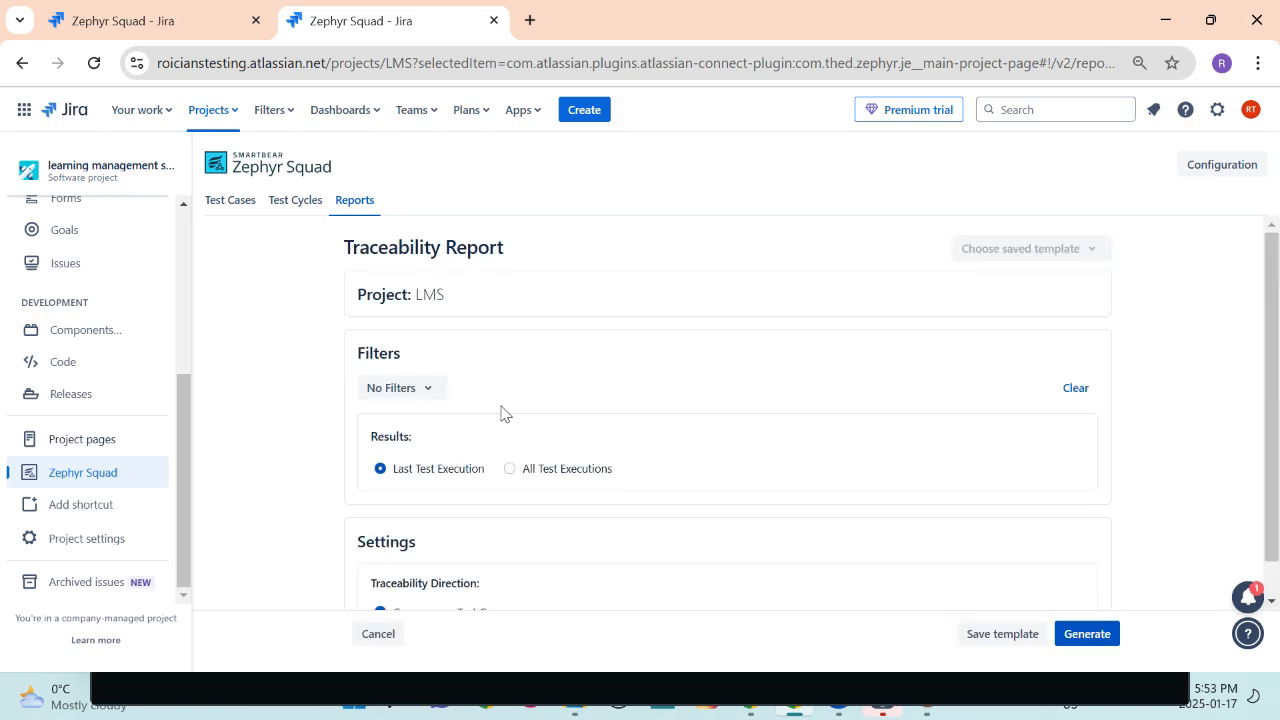
scroll(500, 410, down, 1)
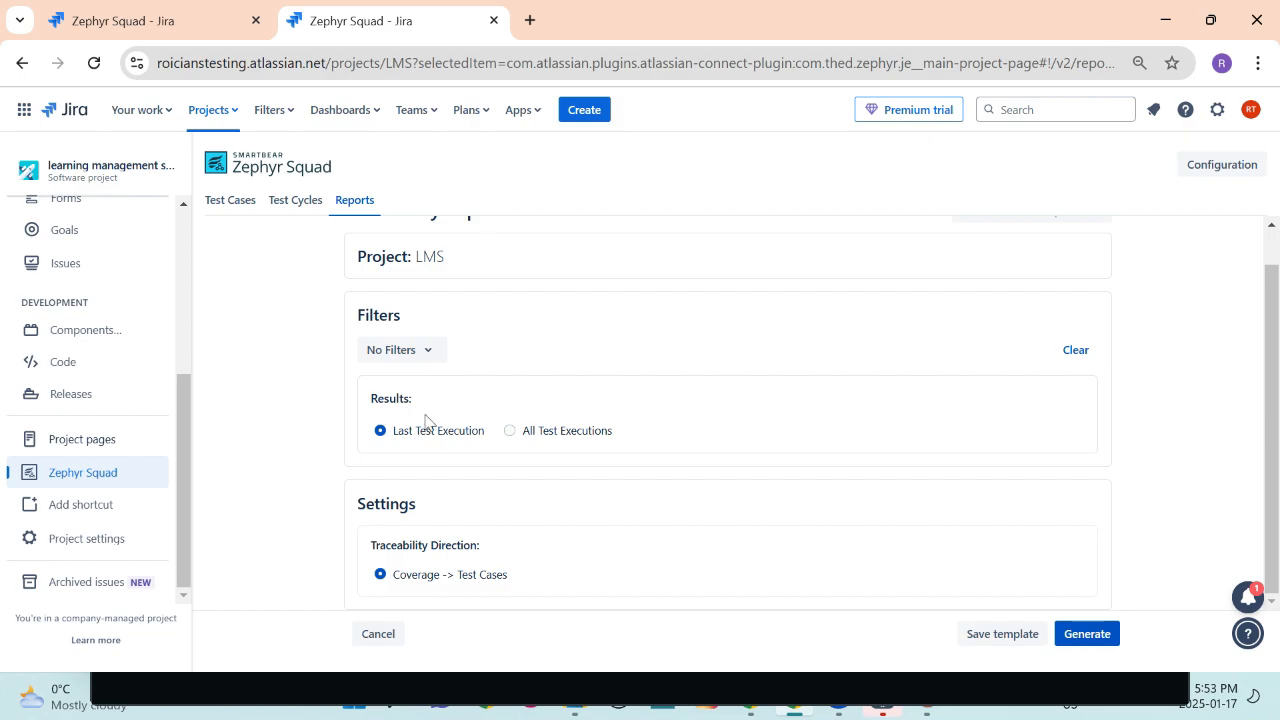
click(1092, 635)
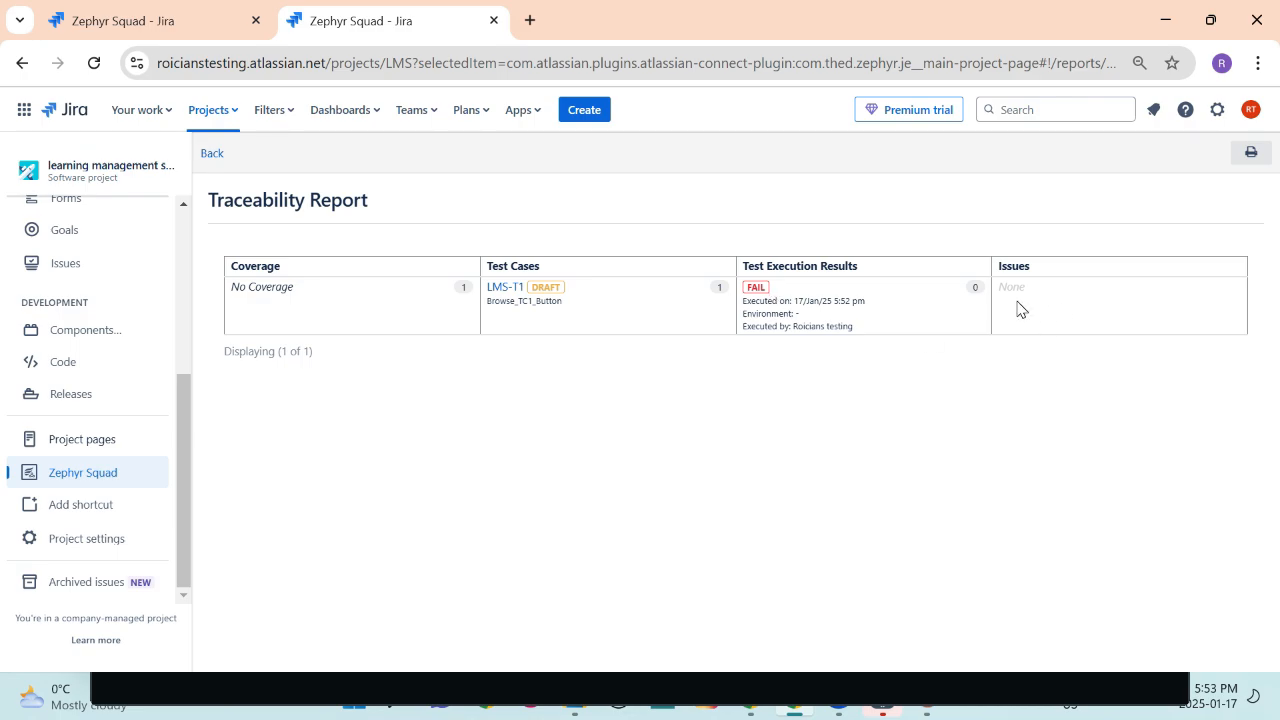
click(214, 156)
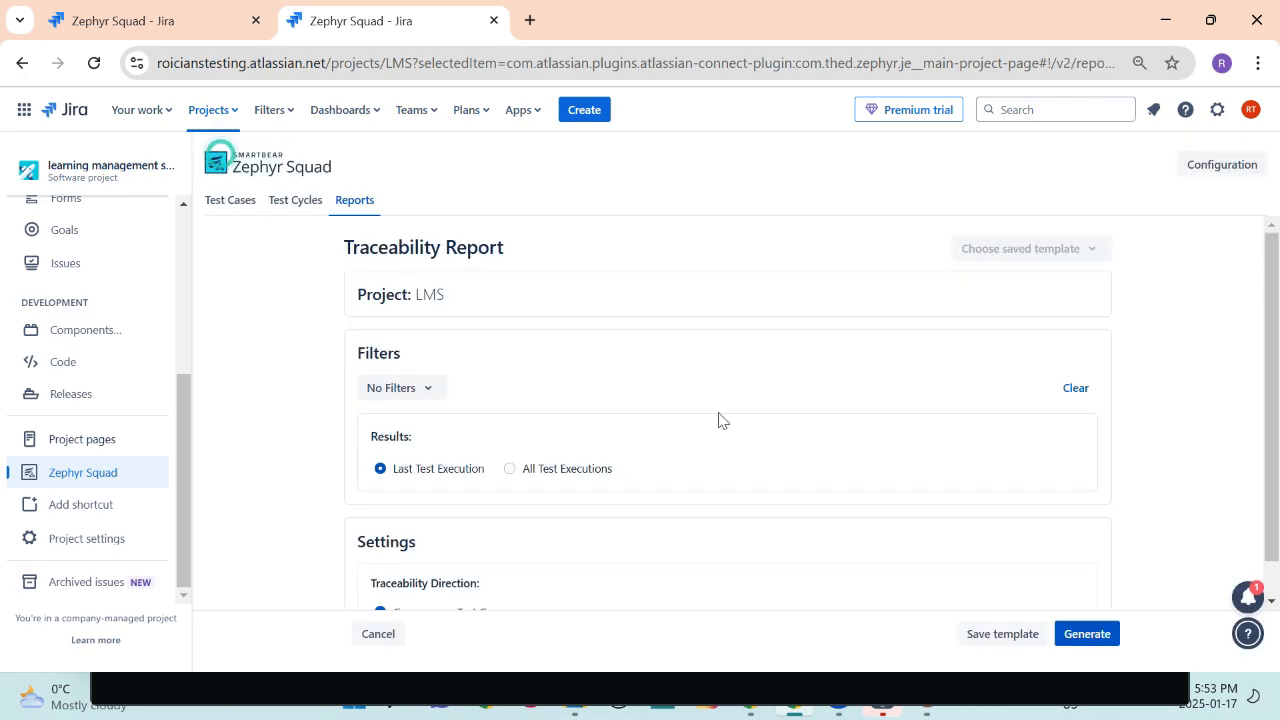
click(294, 201)
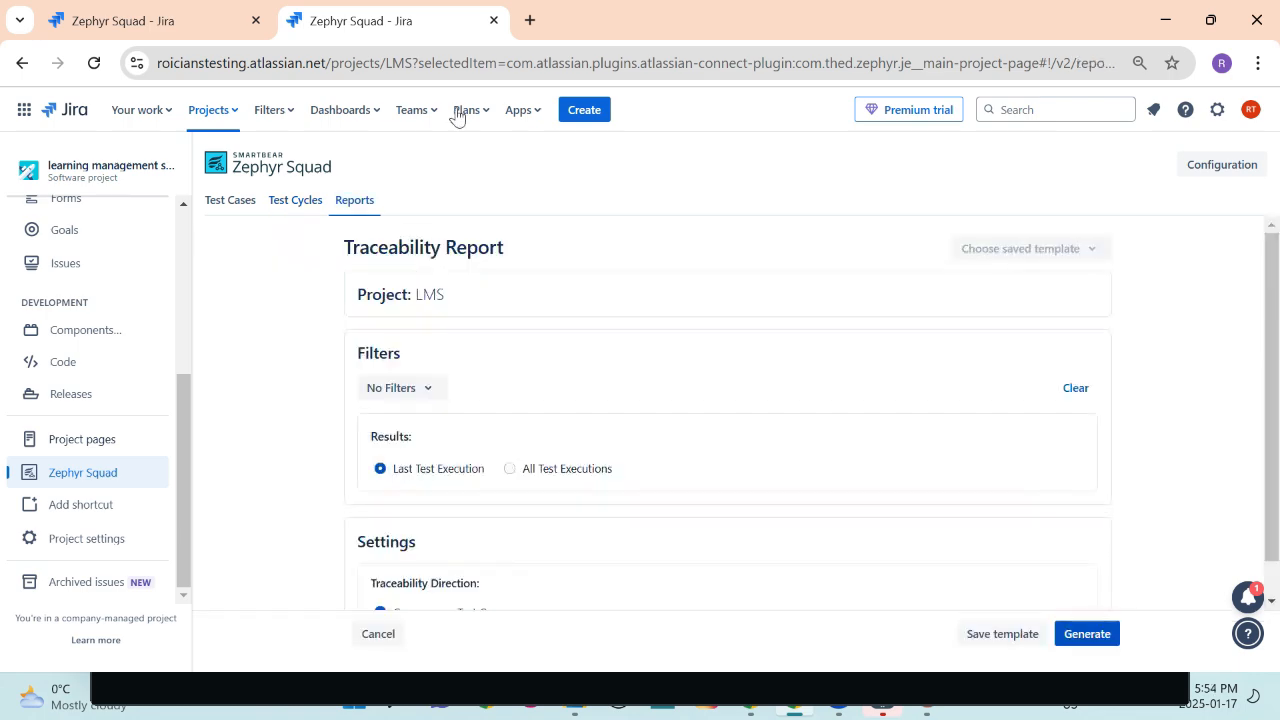